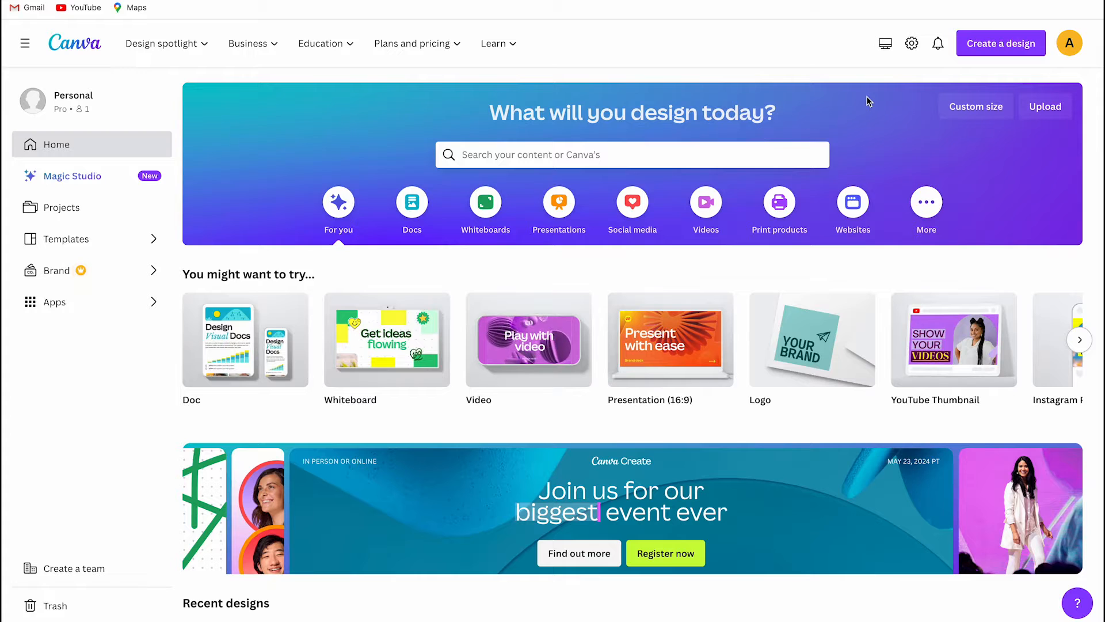
# - Create a blank video design and add the uploaded 7.0 s airplane-window clip of the Eiffel Tower to its page
pyautogui.click(999, 46)
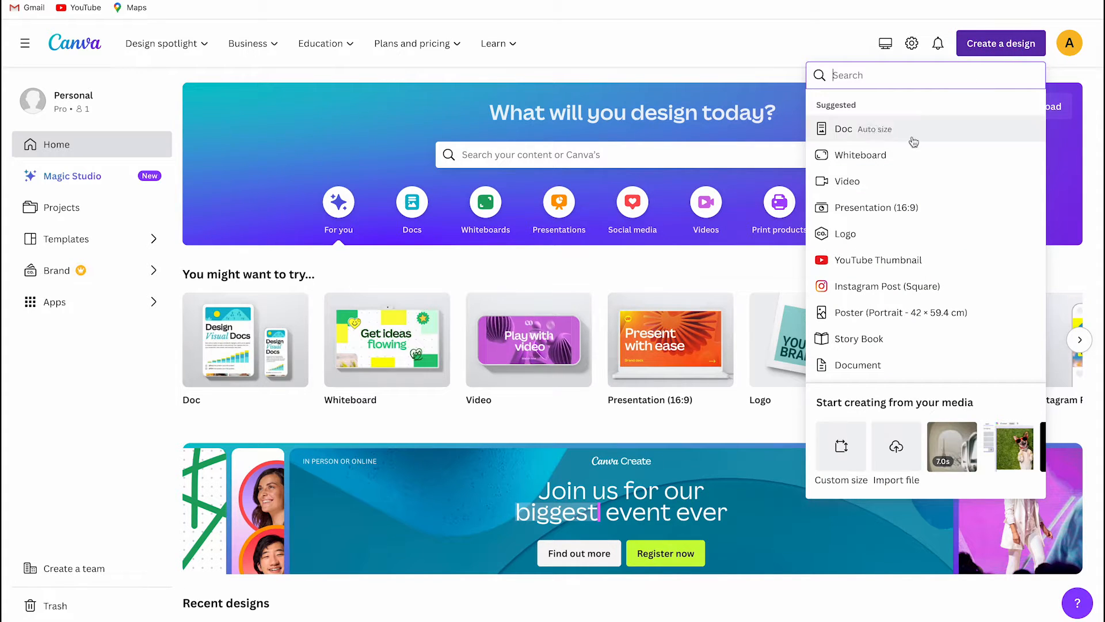
pyautogui.click(844, 180)
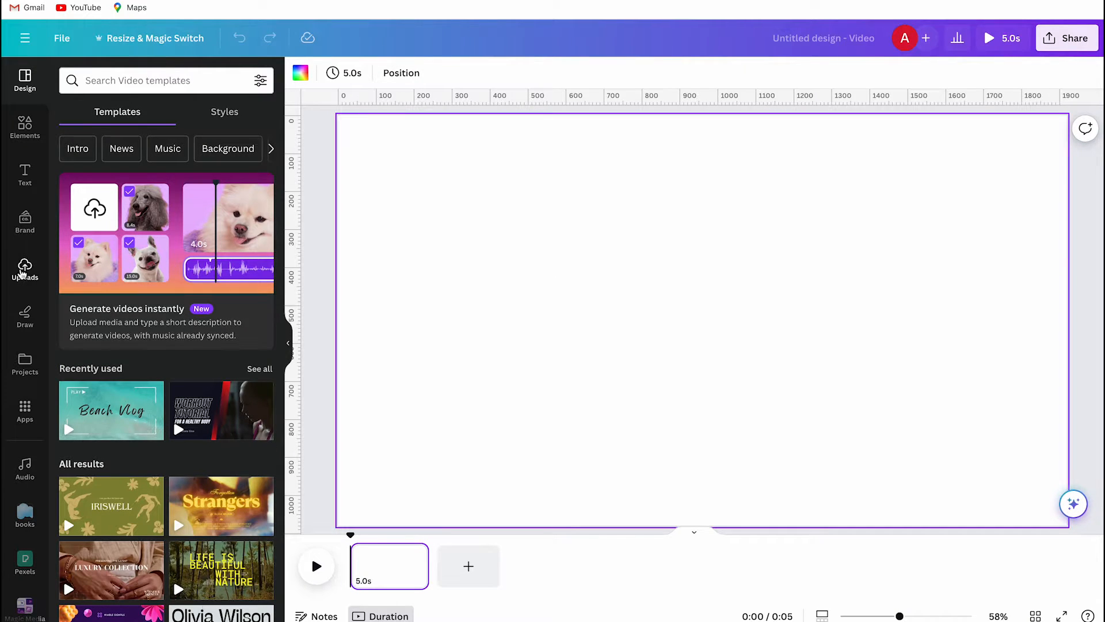
pyautogui.click(25, 265)
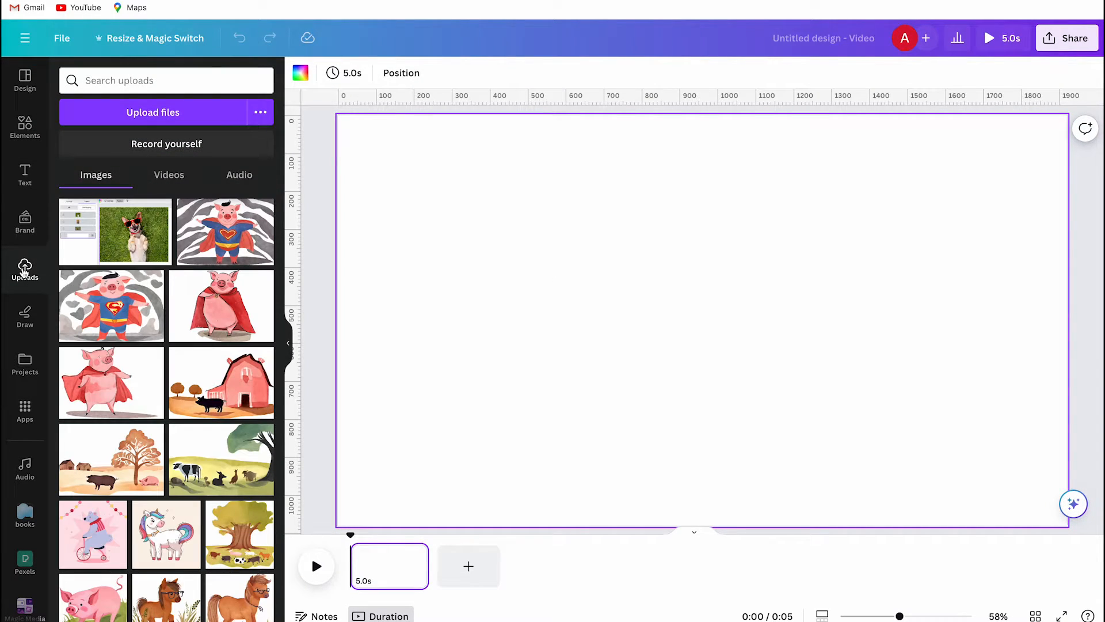
pyautogui.click(168, 175)
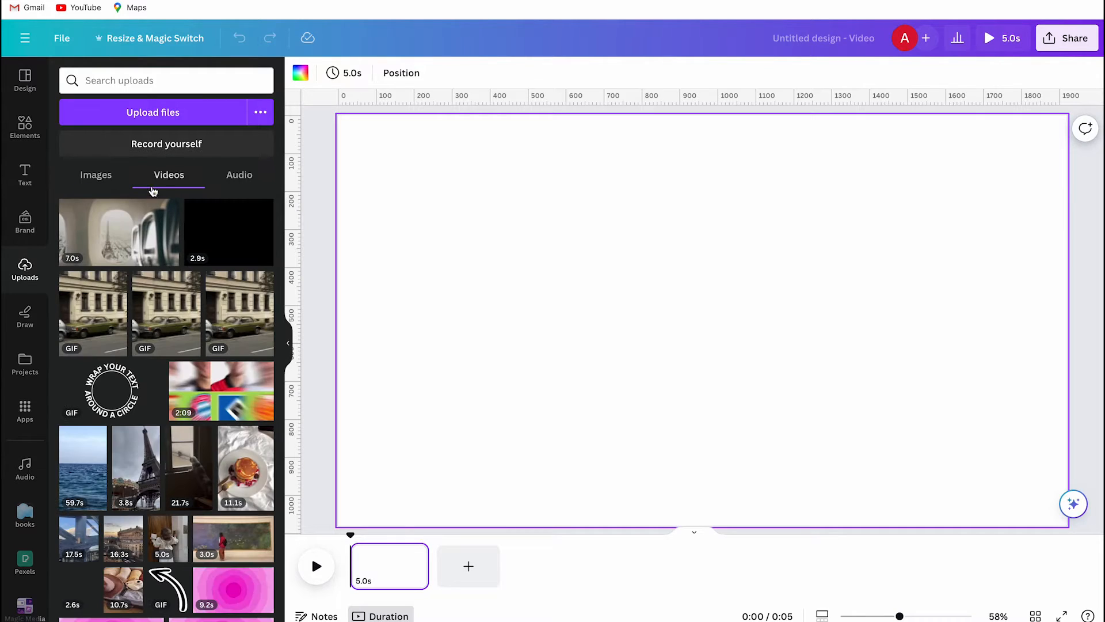
pyautogui.click(130, 234)
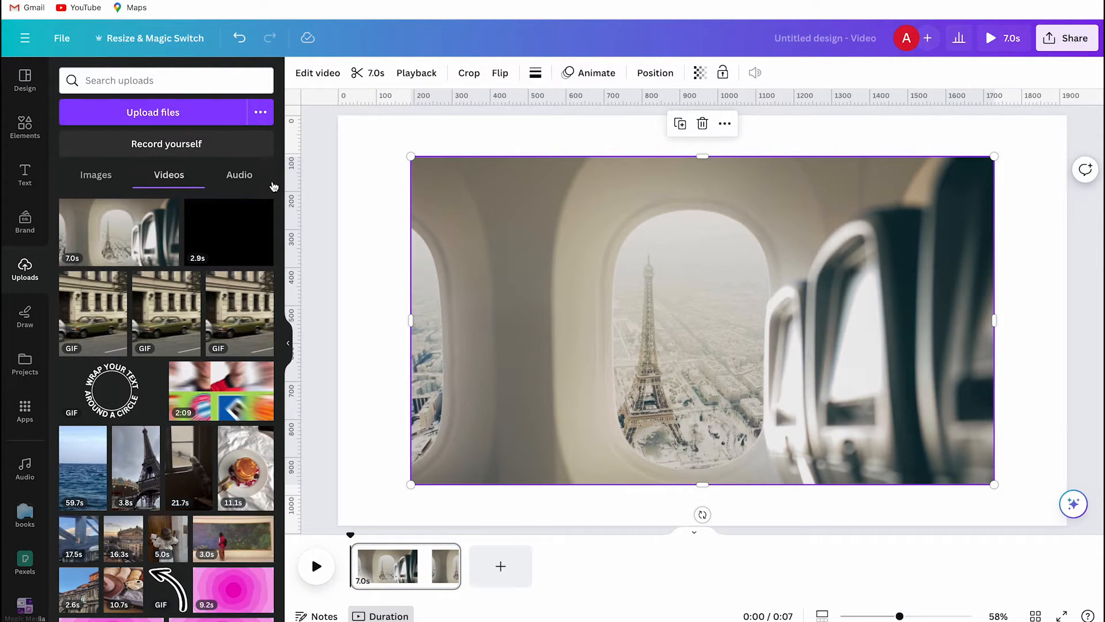
# - Set the airplane-window clip as the page background so that it fills the whole page
pyautogui.click(288, 343)
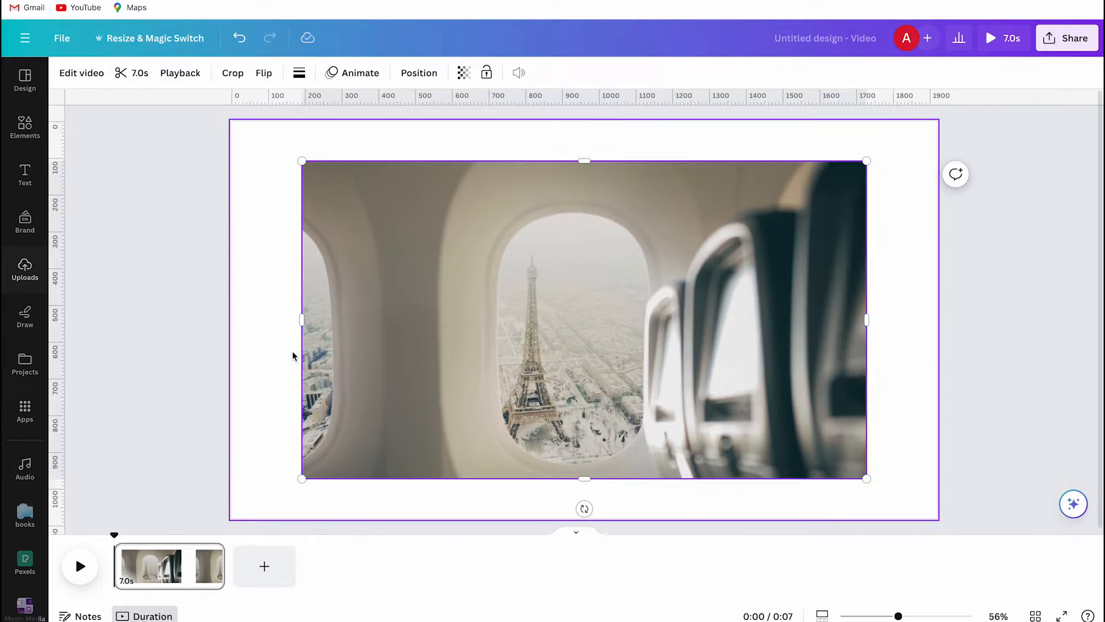
pyautogui.rightClick(469, 271)
pyautogui.click(528, 554)
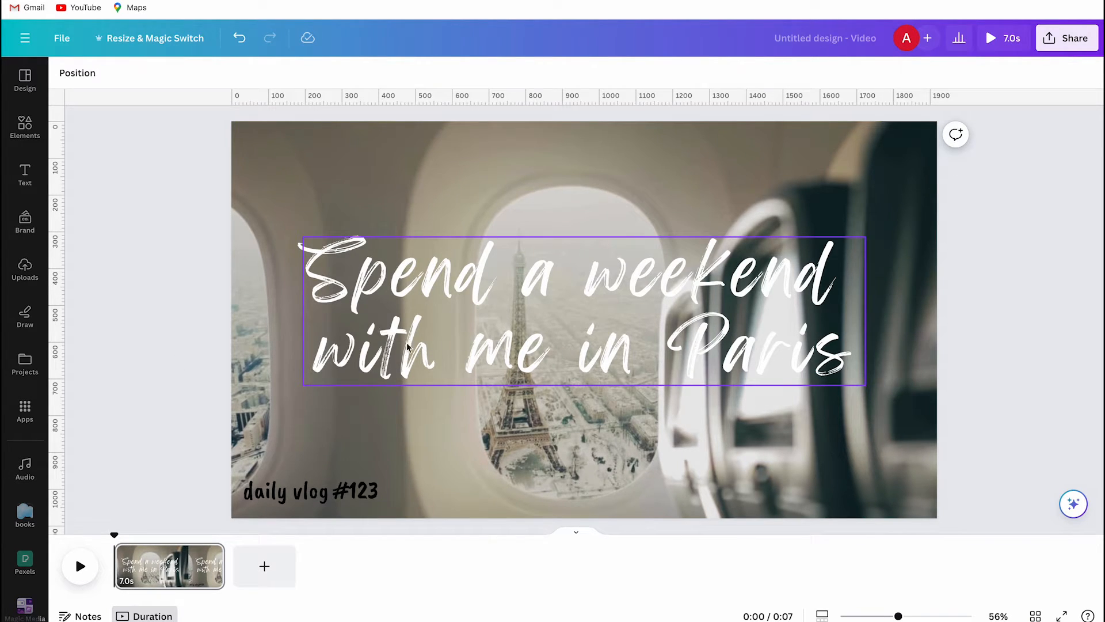
# - Show the timing of the "daily vlog #123" text on the timeline
pyautogui.click(420, 316)
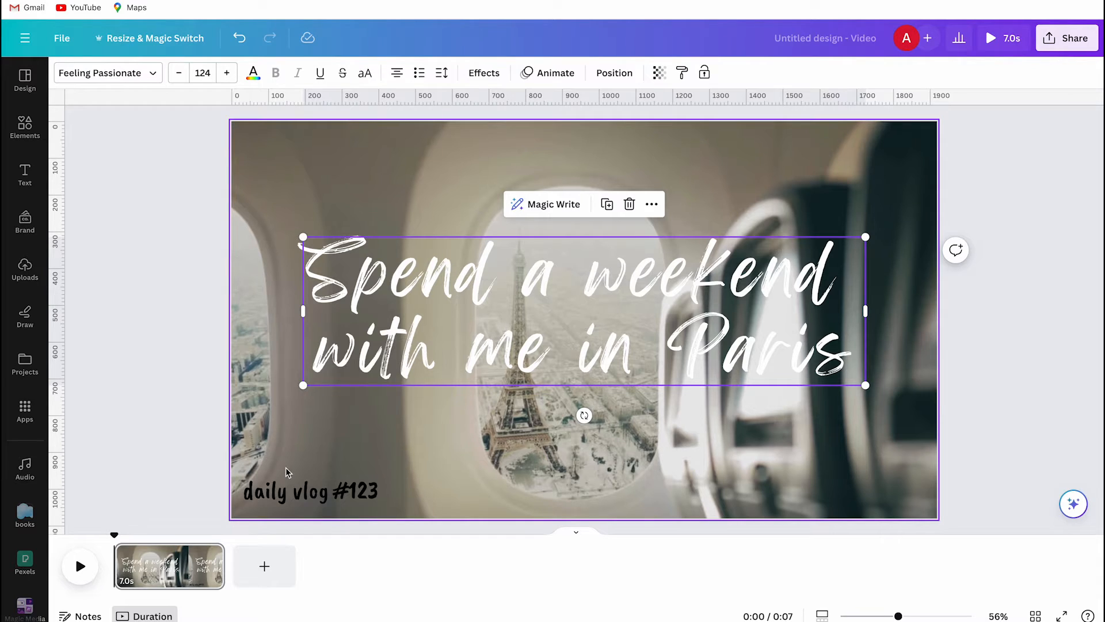
pyautogui.click(308, 492)
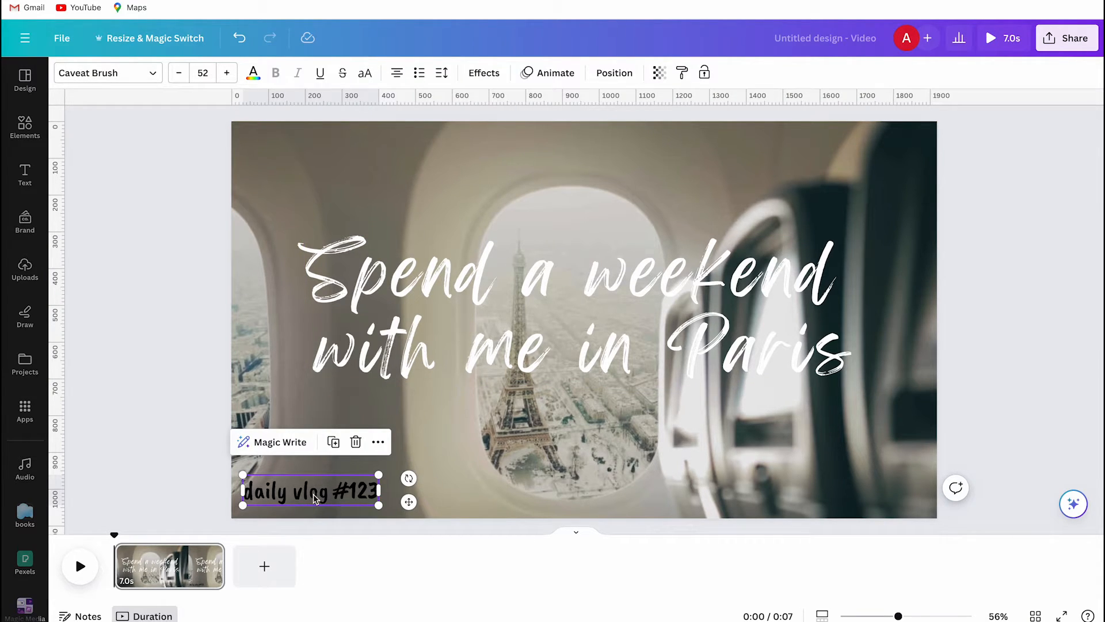
pyautogui.rightClick(315, 498)
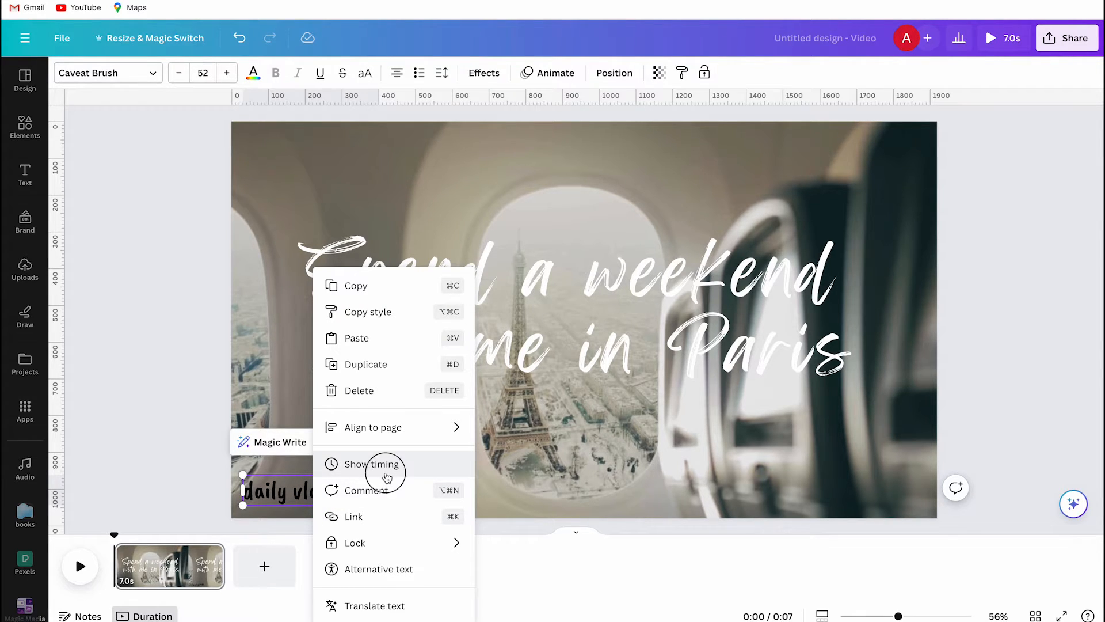
pyautogui.click(387, 478)
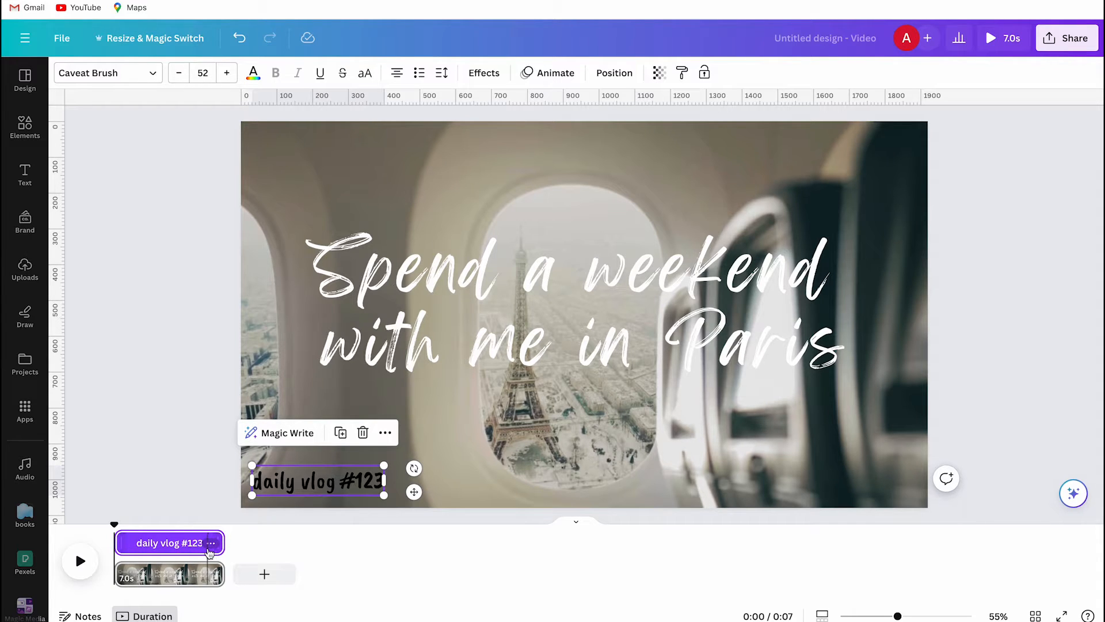
# - Apply the Typewriter animation to the "Spend a weekend with me in Paris" title and slow its speed to near the minimum
pyautogui.click(423, 307)
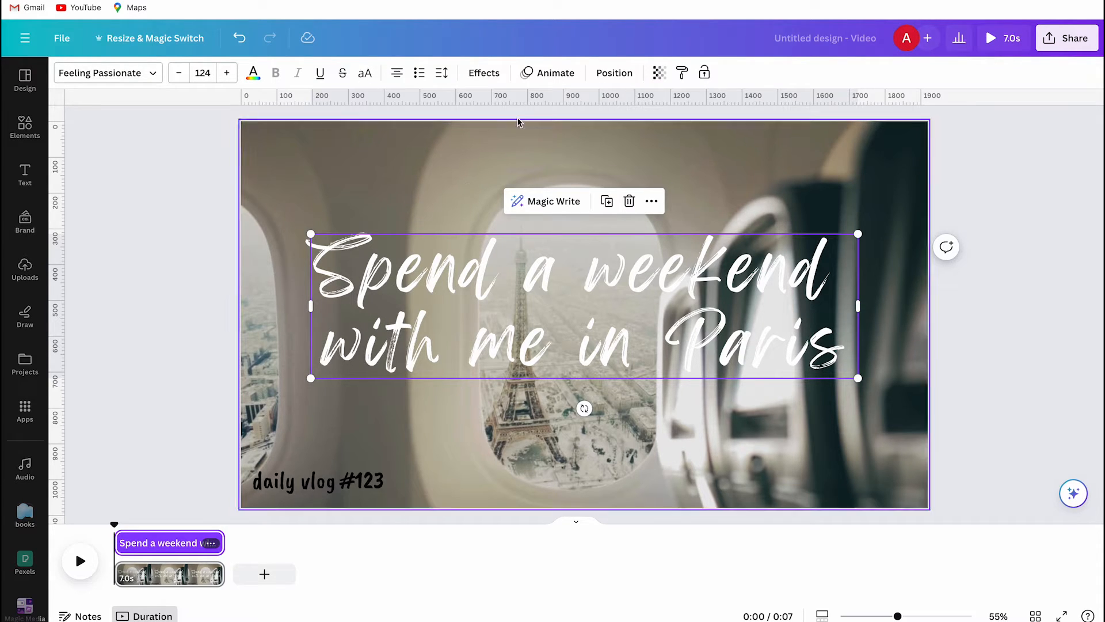
pyautogui.click(547, 73)
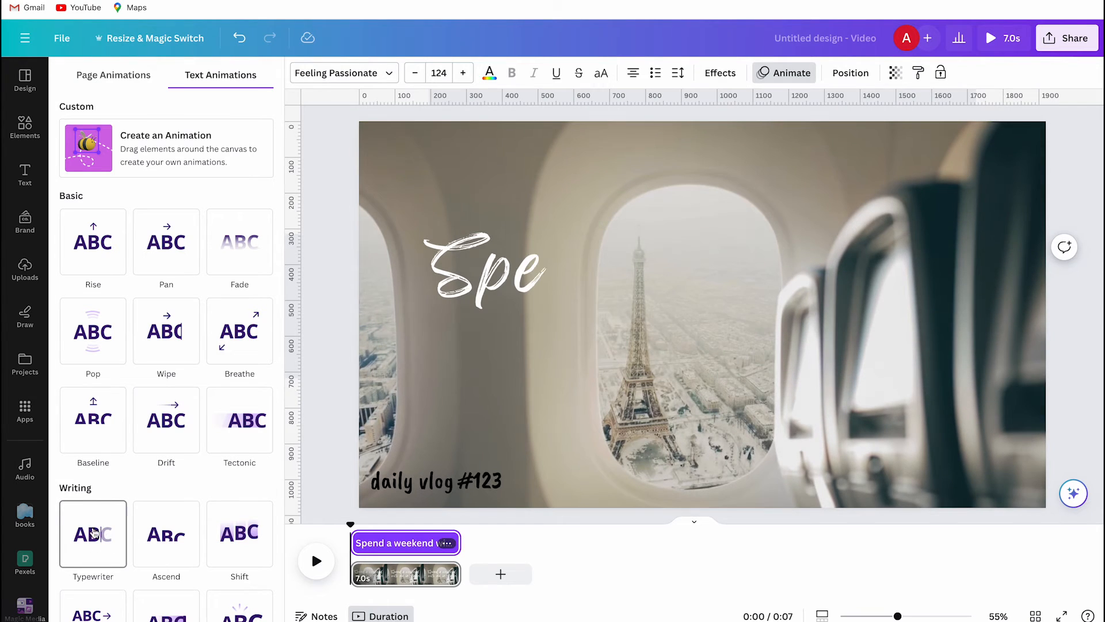
pyautogui.click(93, 534)
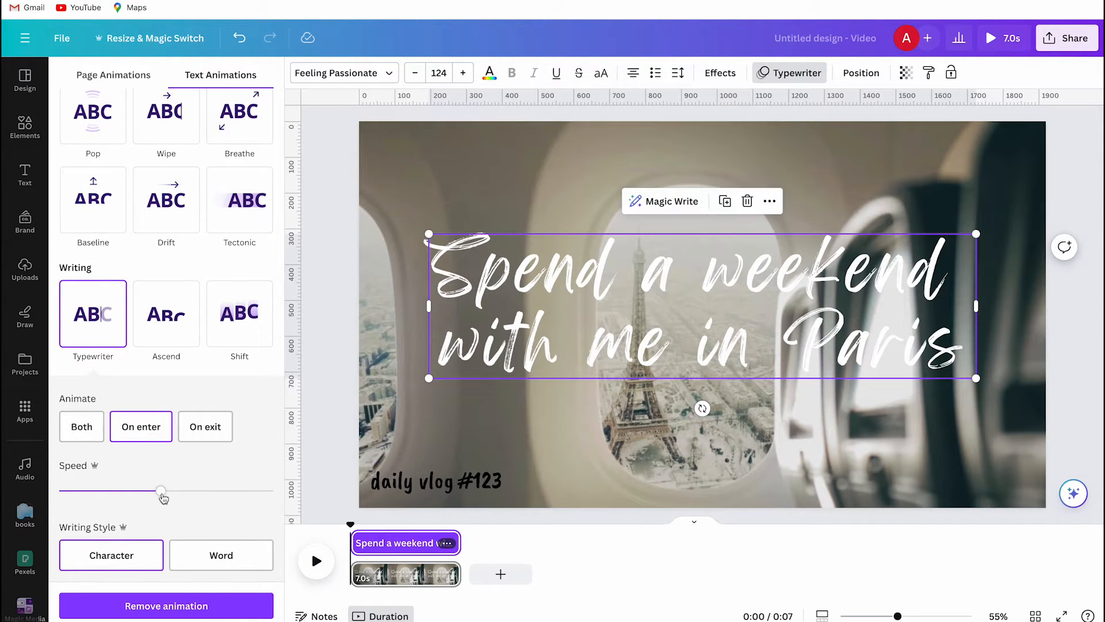
pyautogui.moveTo(163, 496); pyautogui.dragTo(73, 498)
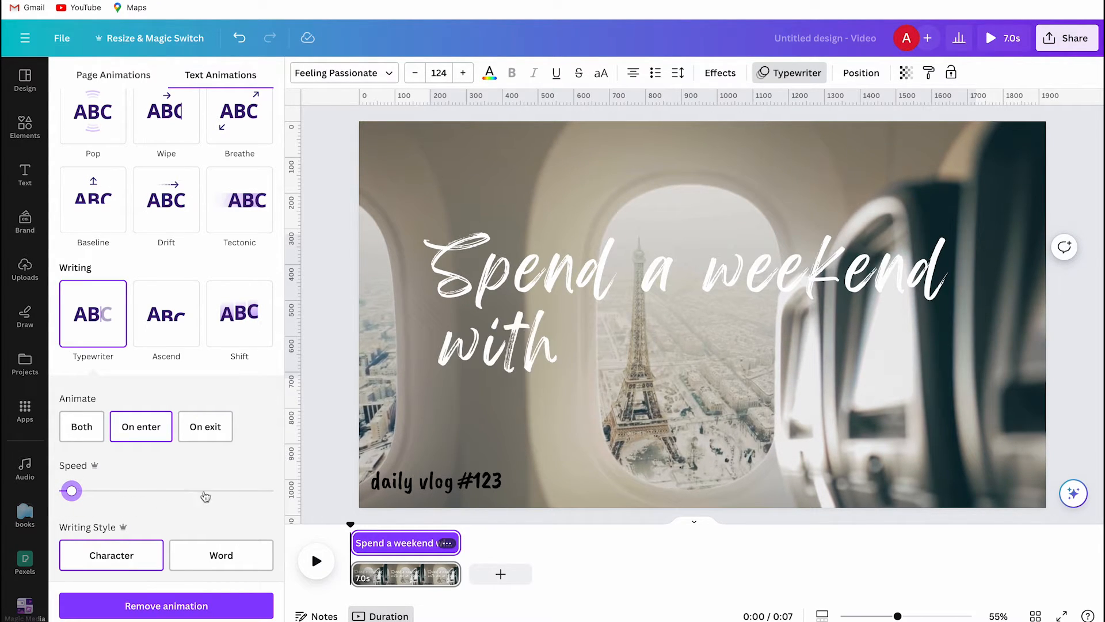
# - Apply the Stomp animation on enter to the "daily vlog #123" text
pyautogui.click(423, 486)
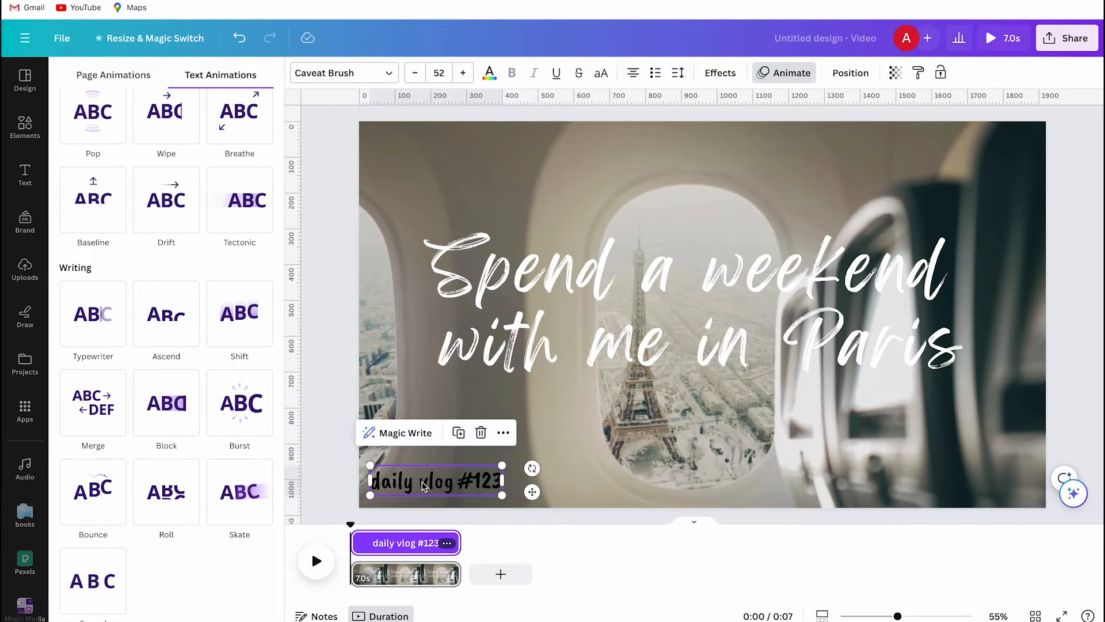
pyautogui.scroll(-5, 182, 561)
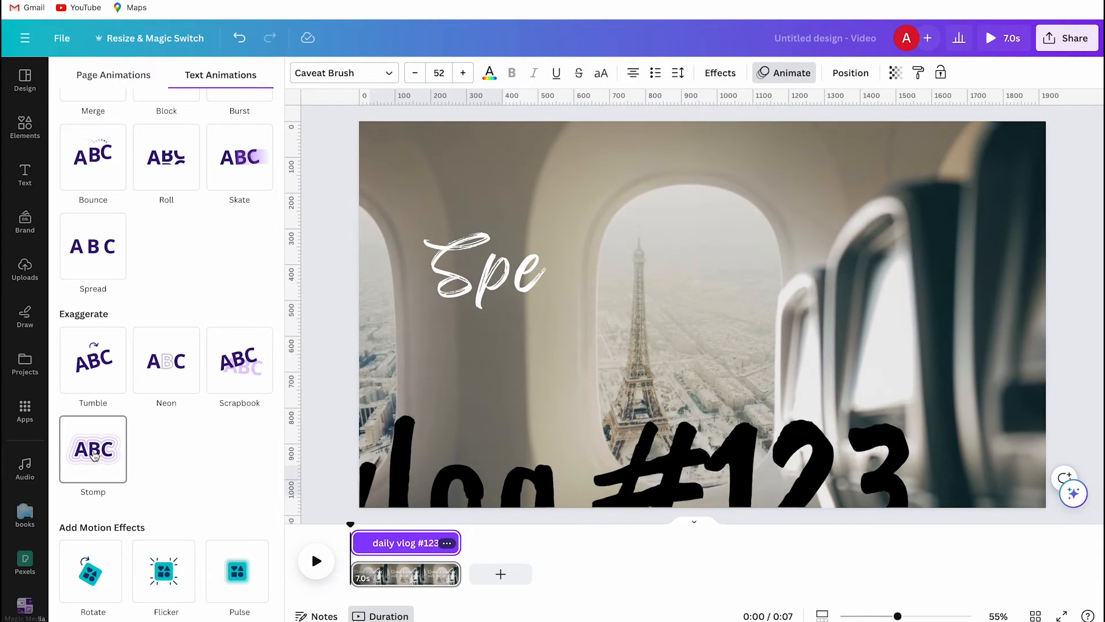
pyautogui.click(91, 468)
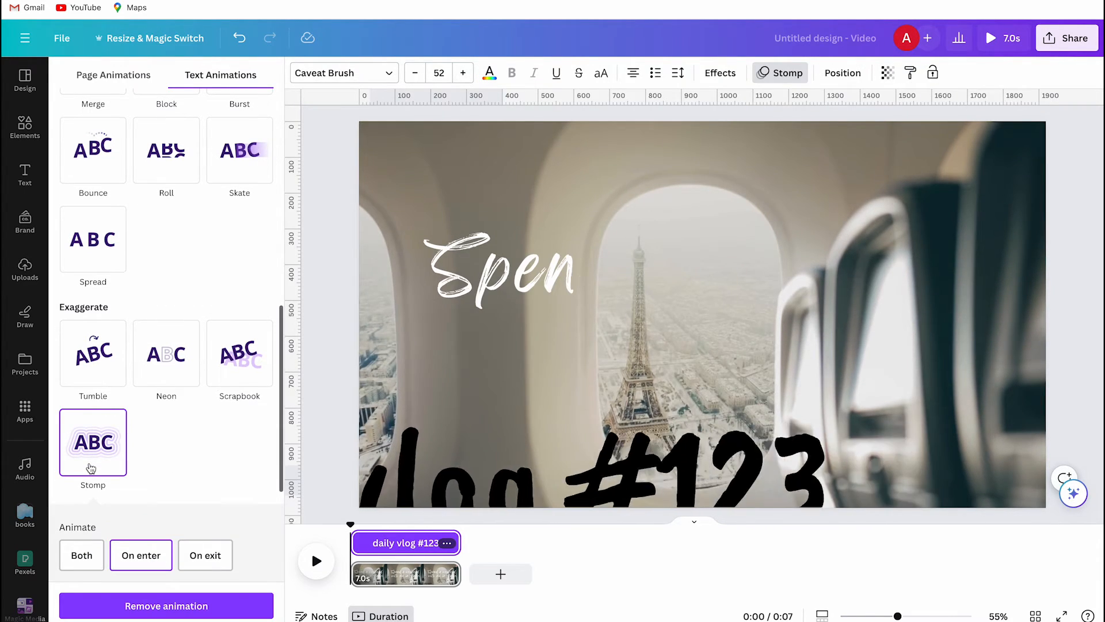
pyautogui.press('Escape')
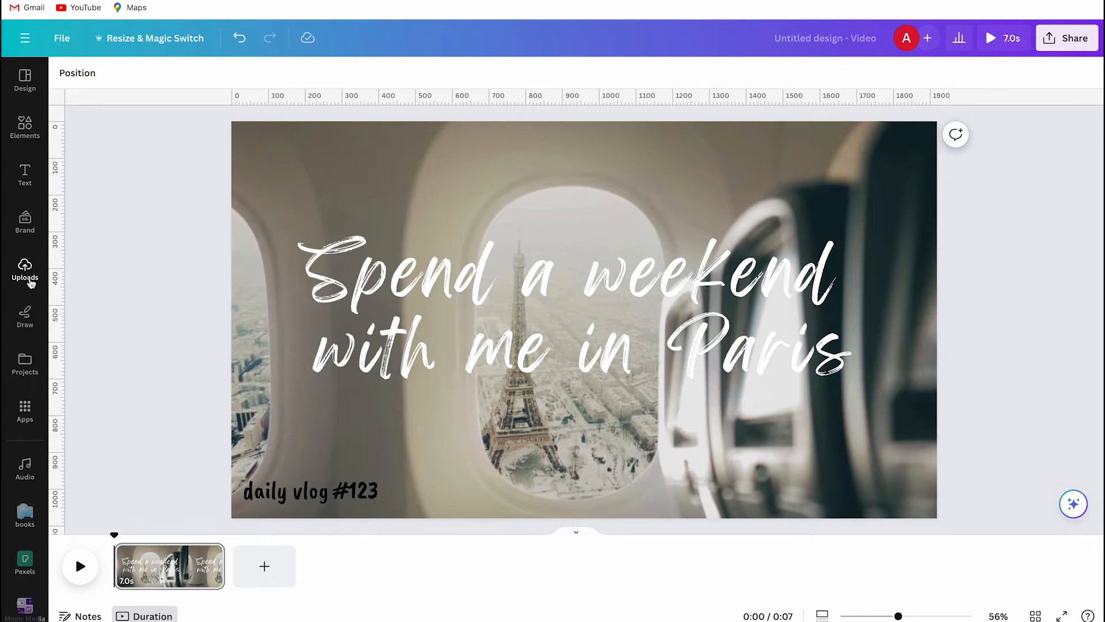
# - Add the uploaded audio "Typewriting effect.mp3" to the video's timeline
pyautogui.click(28, 279)
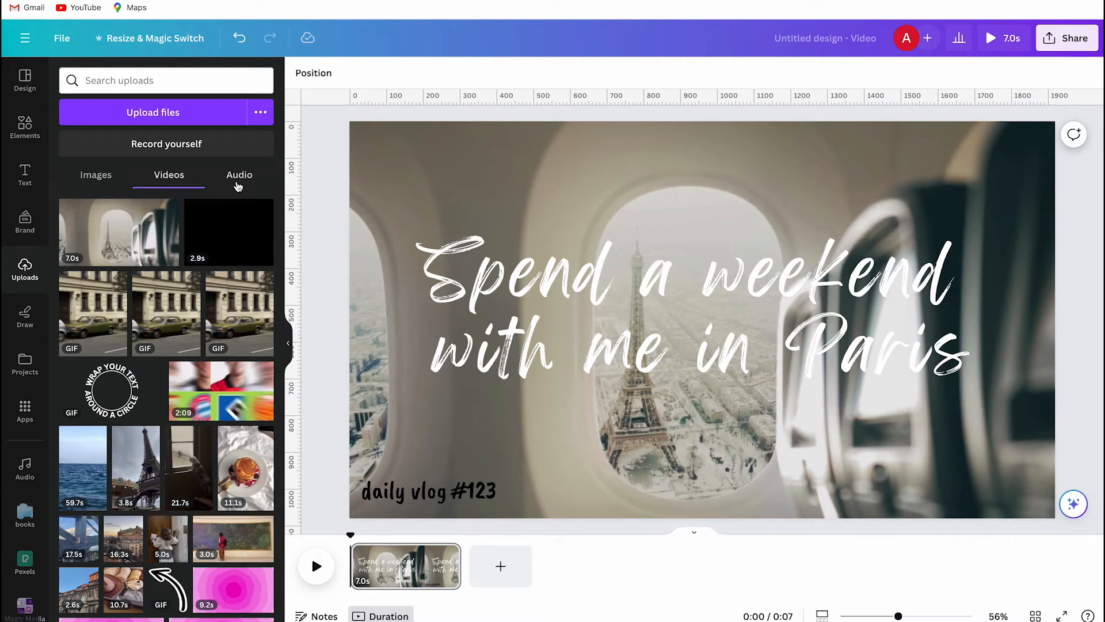
pyautogui.click(239, 180)
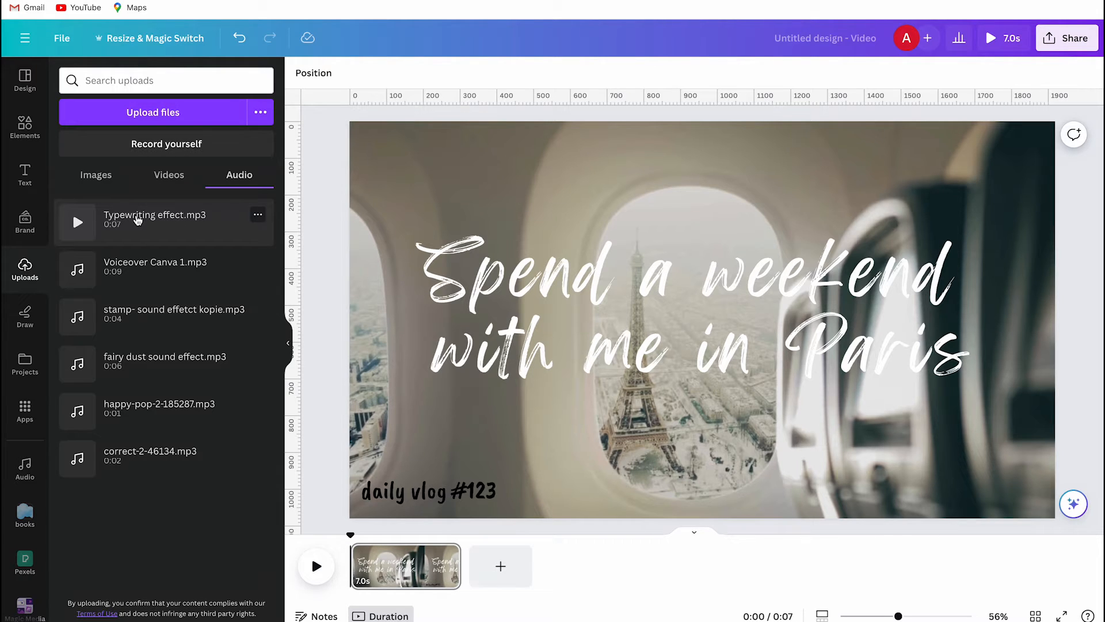
pyautogui.moveTo(137, 219); pyautogui.dragTo(391, 583)
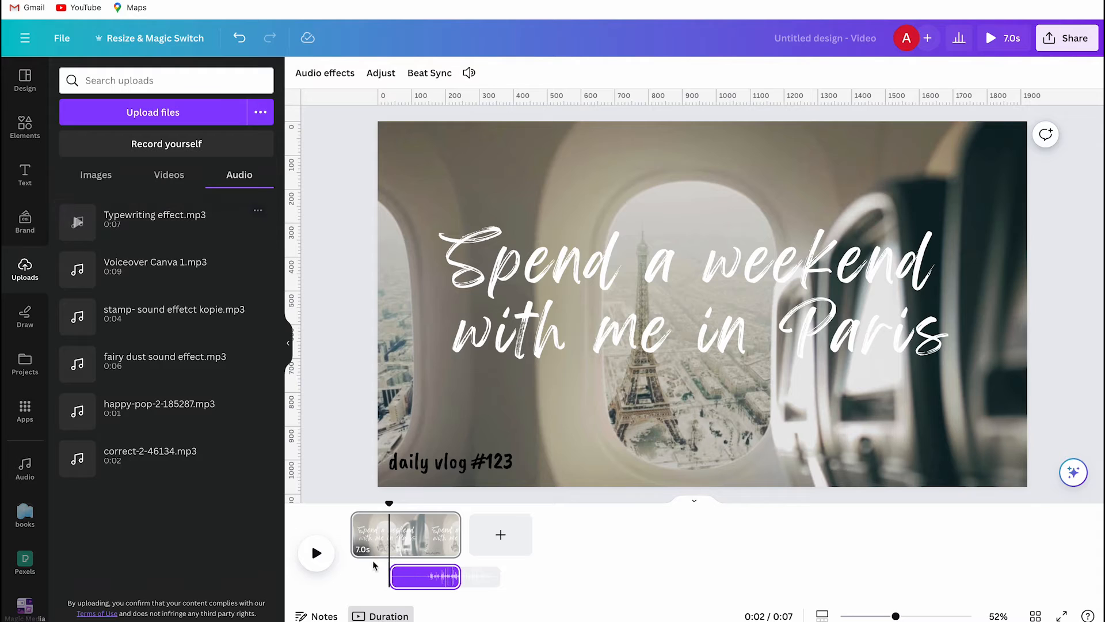
pyautogui.click(288, 343)
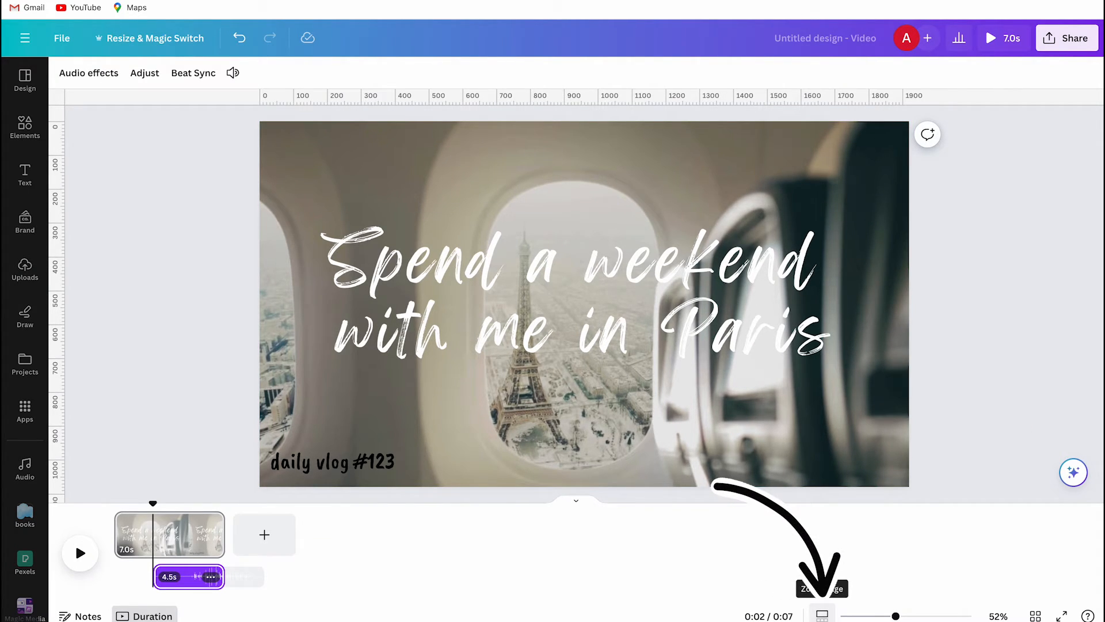
# - Move the typewriting audio clip to the very start of the enlarged timeline
pyautogui.click(822, 614)
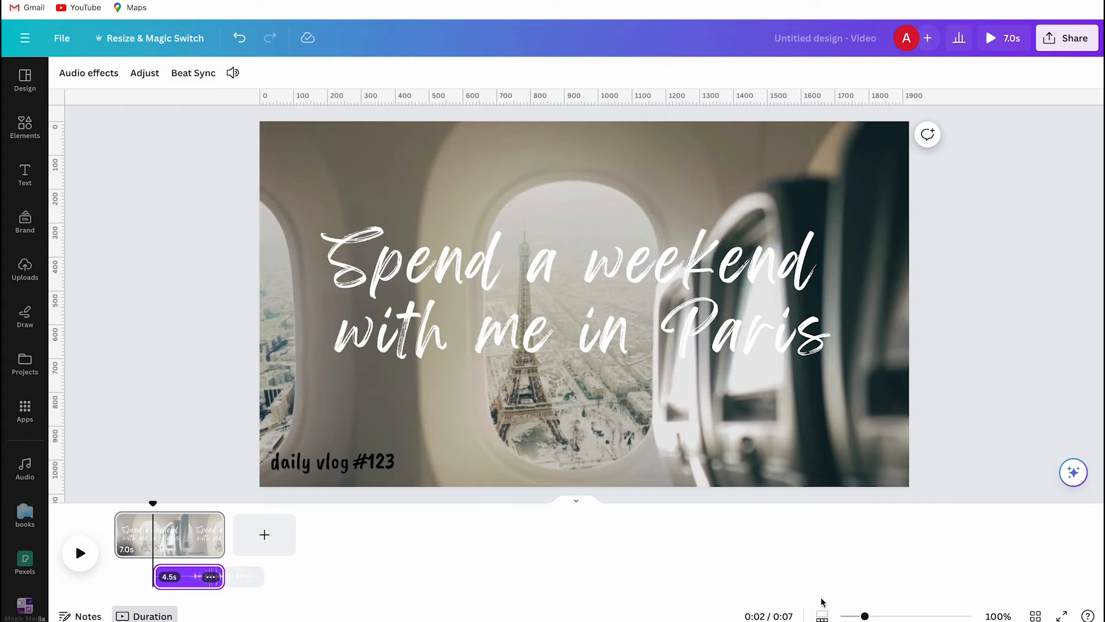
pyautogui.moveTo(864, 615); pyautogui.dragTo(970, 604)
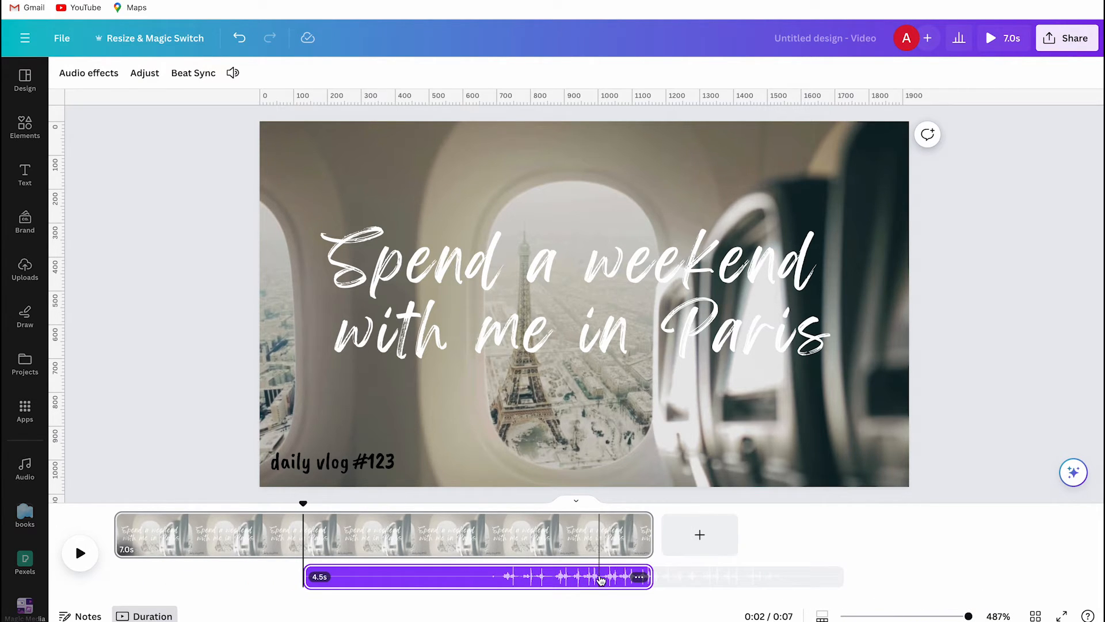
pyautogui.click(592, 579)
pyautogui.moveTo(592, 578); pyautogui.dragTo(401, 577)
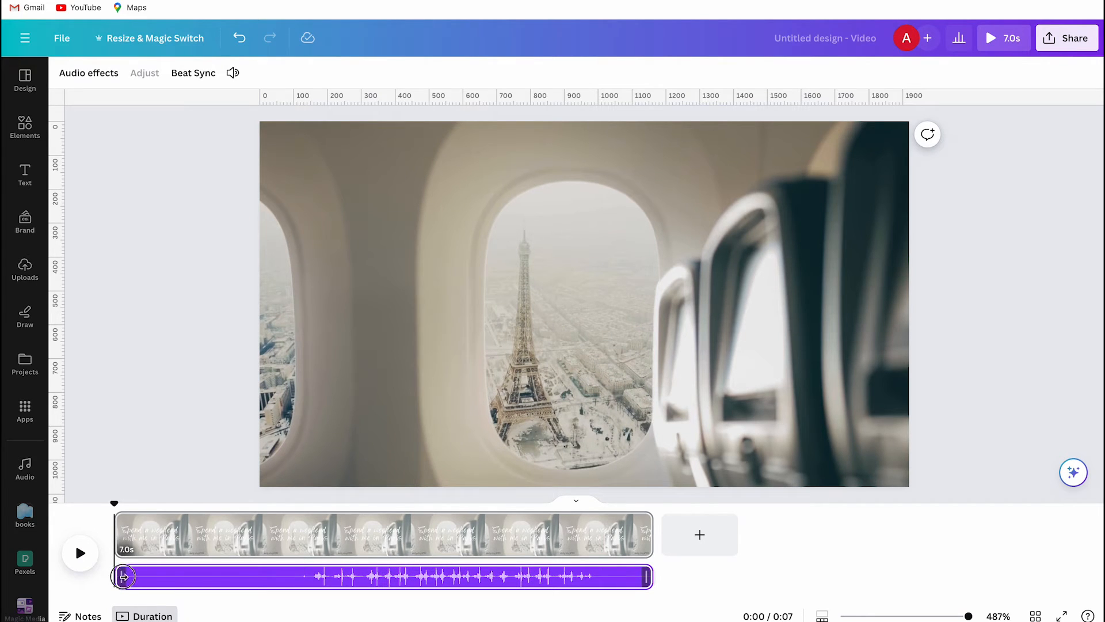
# - Trim the silence from both ends of the typewriting audio to 3.8 s, starting at 0.0 s, and play it back
pyautogui.moveTo(118, 576); pyautogui.dragTo(292, 577)
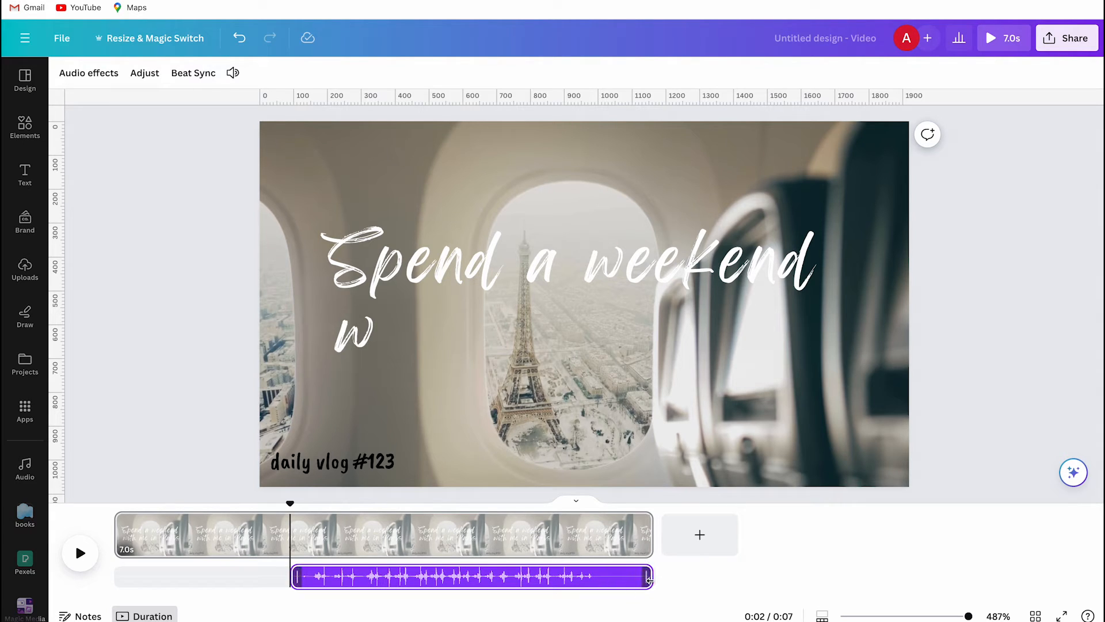
pyautogui.moveTo(648, 583); pyautogui.dragTo(355, 573)
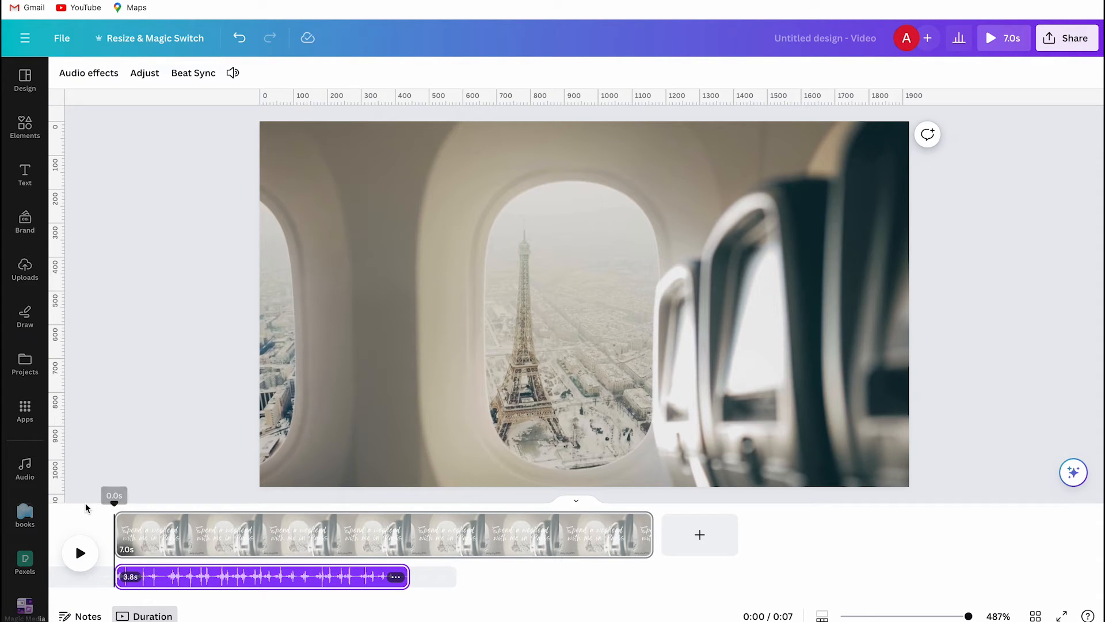
pyautogui.click(80, 553)
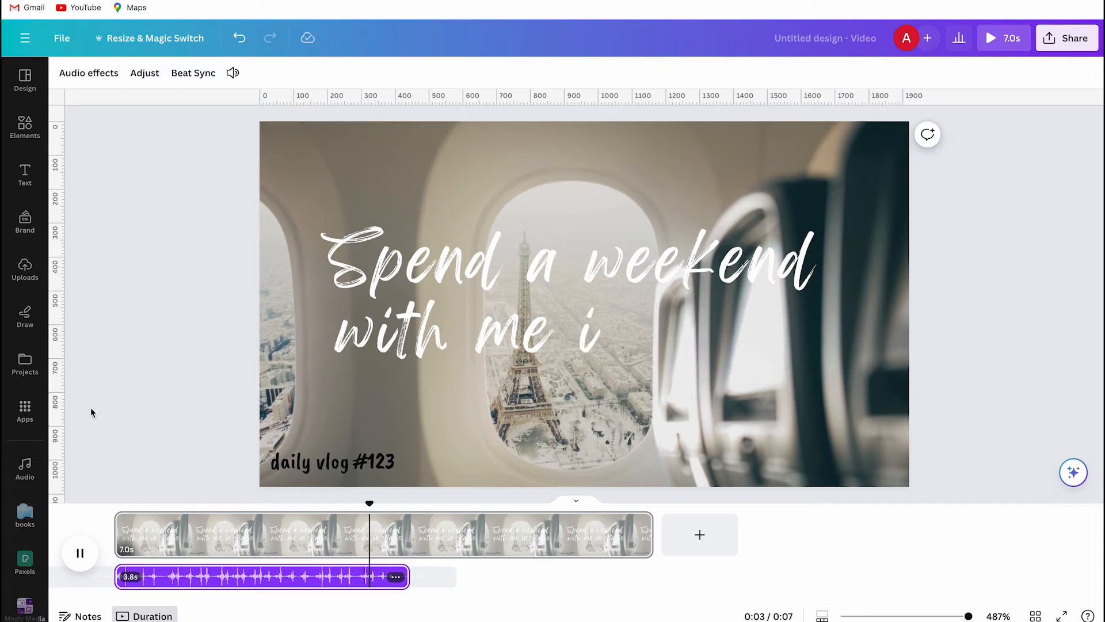
pyautogui.press('space')
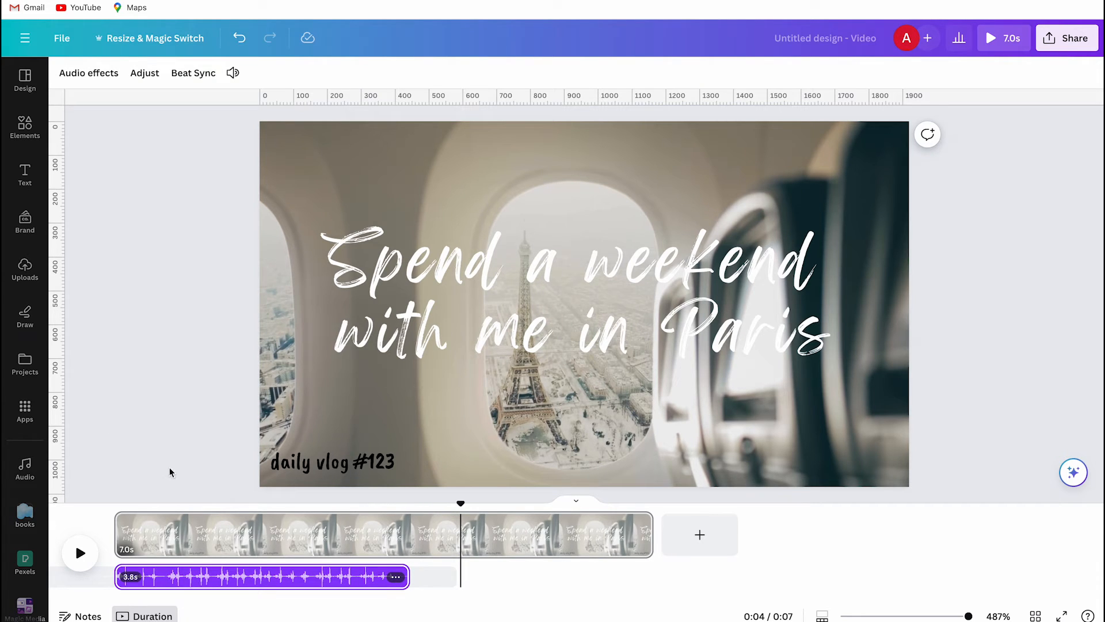
# - Add the uploaded "stamp- sound effetct kopie.mp3" to the timeline for the "daily vlog #123" text
pyautogui.click(300, 465)
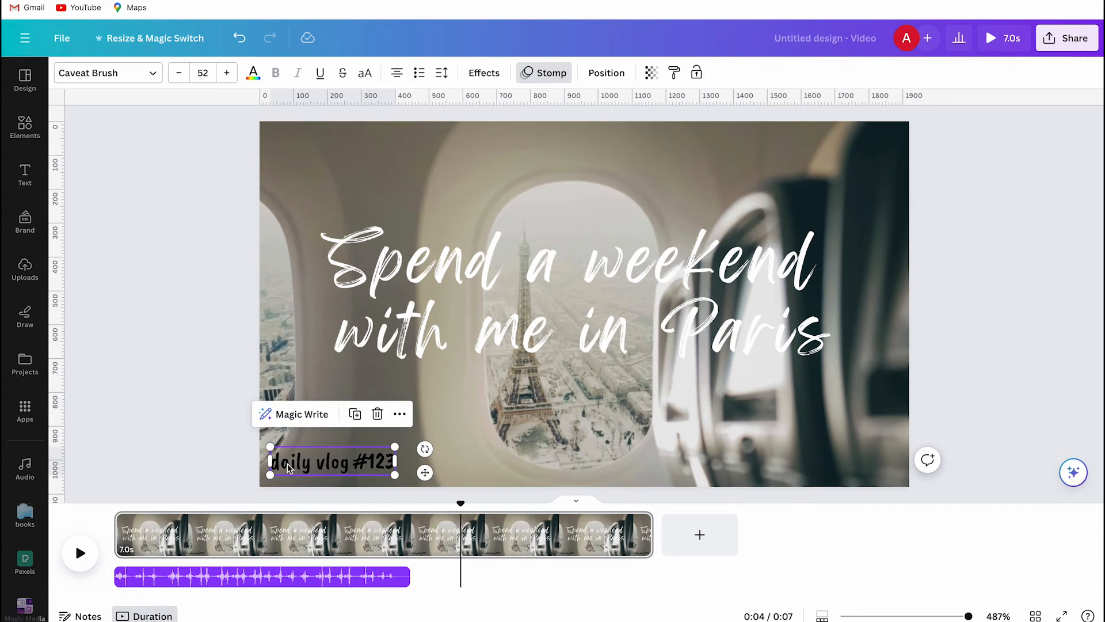
pyautogui.click(23, 269)
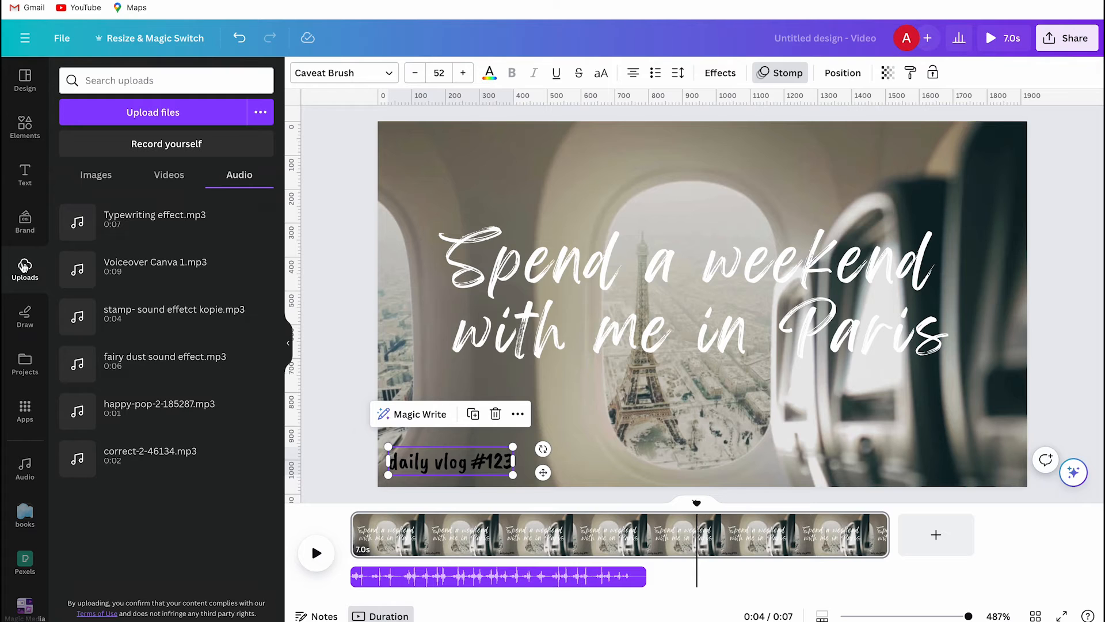
pyautogui.moveTo(155, 323); pyautogui.dragTo(383, 577)
pyautogui.click(289, 352)
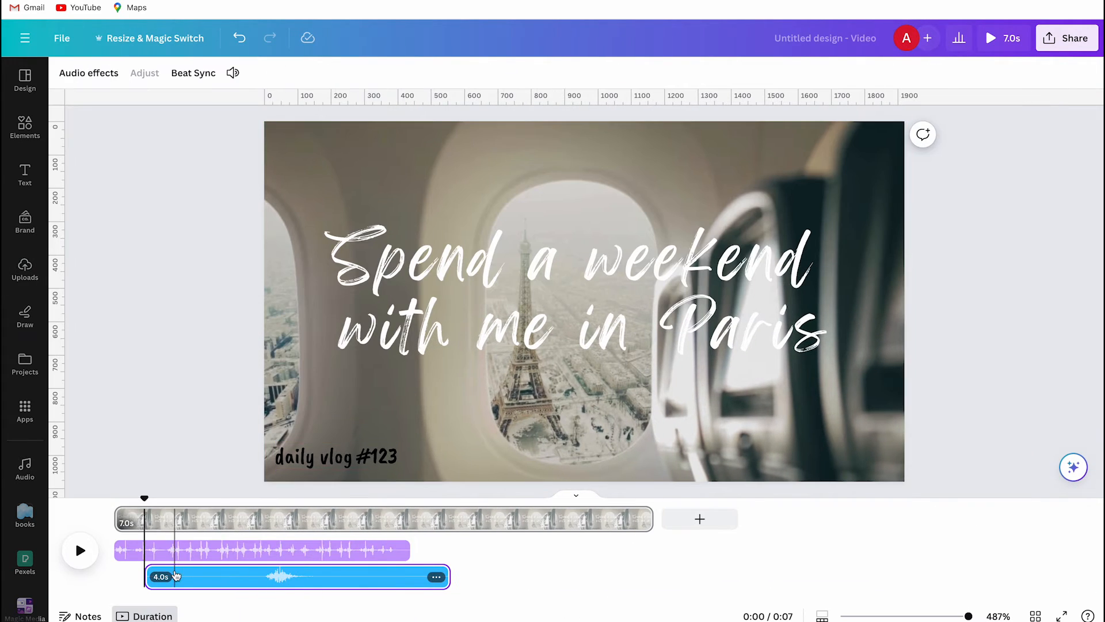
# - Trim the stamp sound to its audible 0.6 s and place it after the typewriting sound, at about 4 s
pyautogui.moveTo(148, 577); pyautogui.dragTo(248, 577)
pyautogui.moveTo(441, 591); pyautogui.dragTo(308, 577)
pyautogui.moveTo(306, 500); pyautogui.dragTo(449, 500)
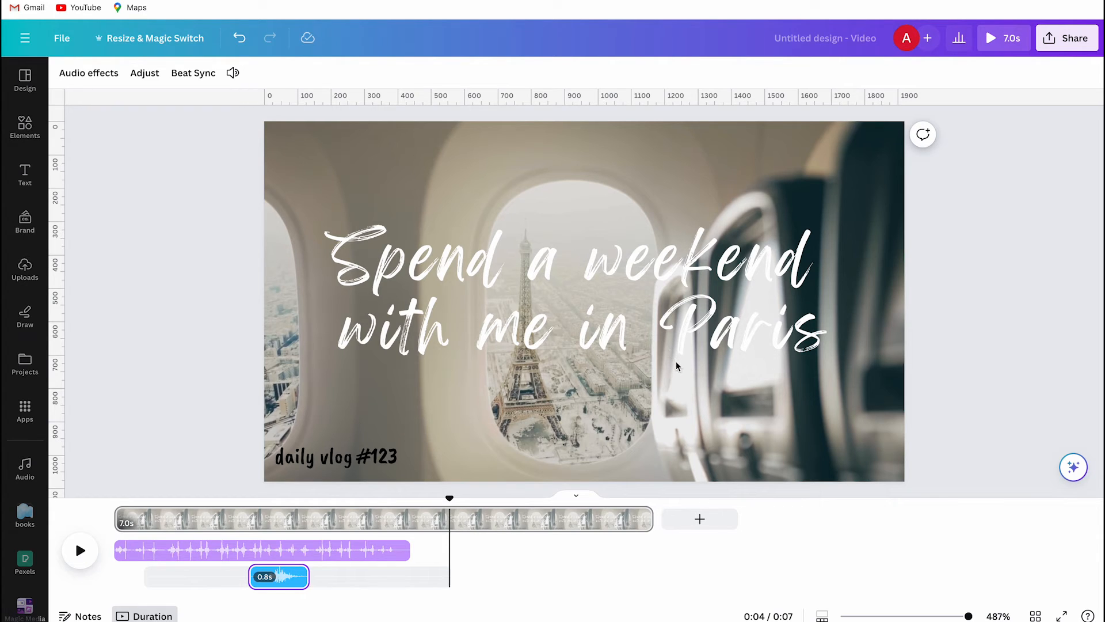
pyautogui.moveTo(279, 580); pyautogui.dragTo(474, 580)
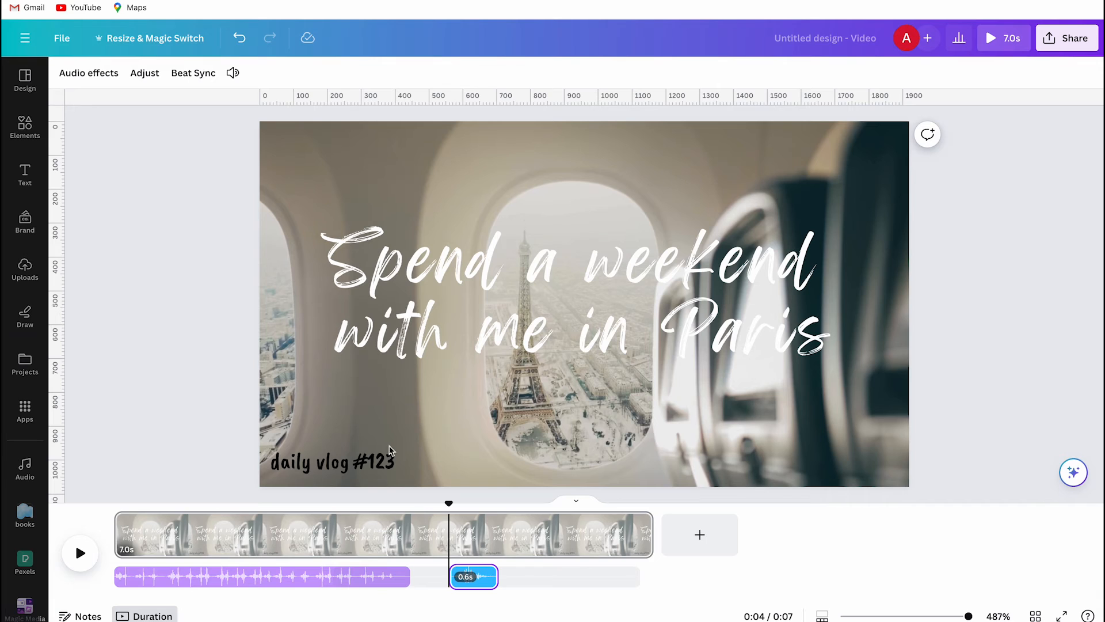
# - Show the timing of the "daily vlog #123" text, trim its start to 4.3 s where the stamp sound begins, and play it back
pyautogui.click(375, 458)
pyautogui.rightClick(374, 458)
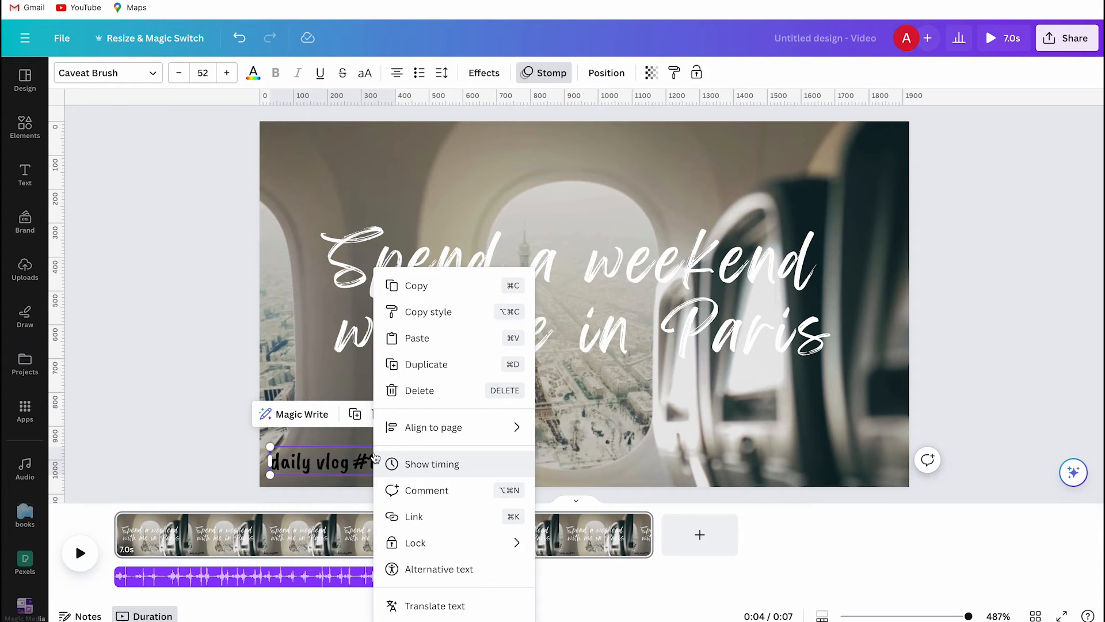
pyautogui.click(431, 463)
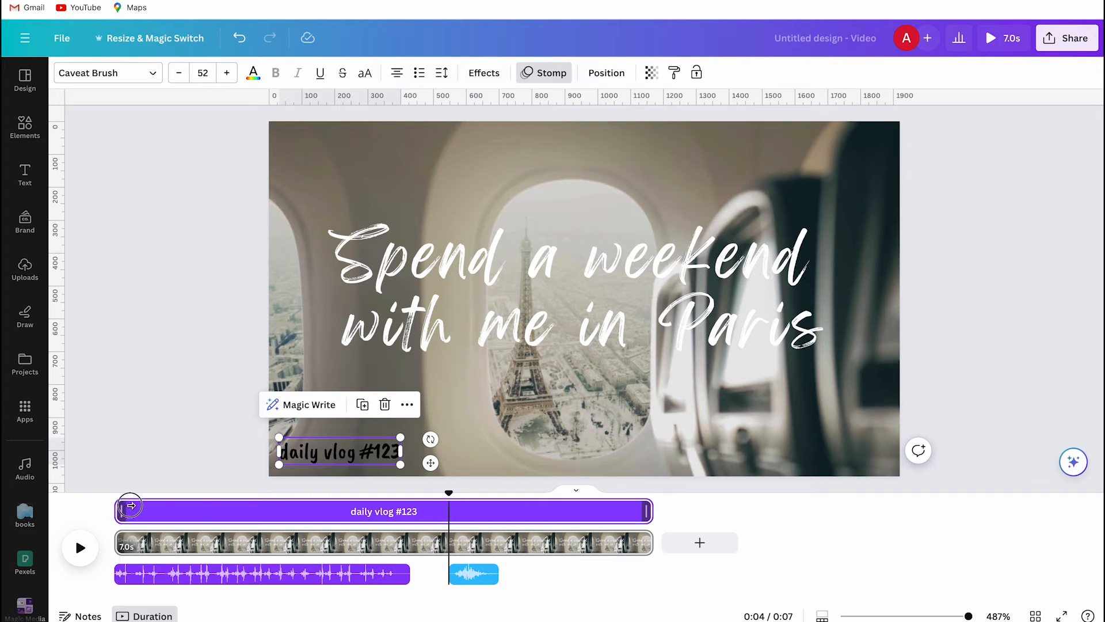
pyautogui.moveTo(119, 511); pyautogui.dragTo(449, 512)
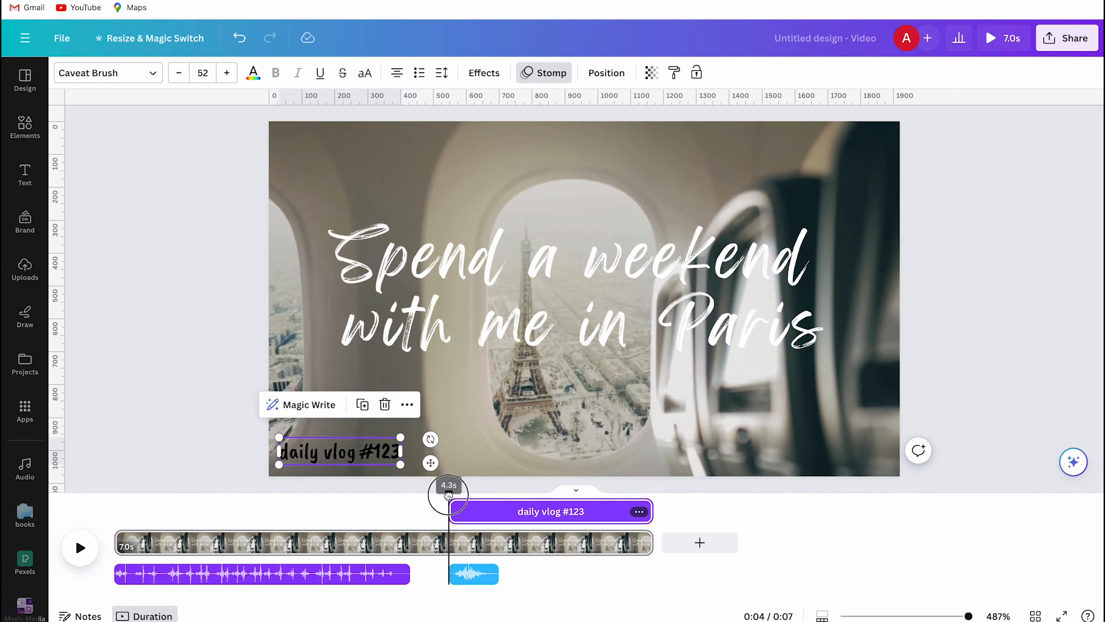
pyautogui.press('space')
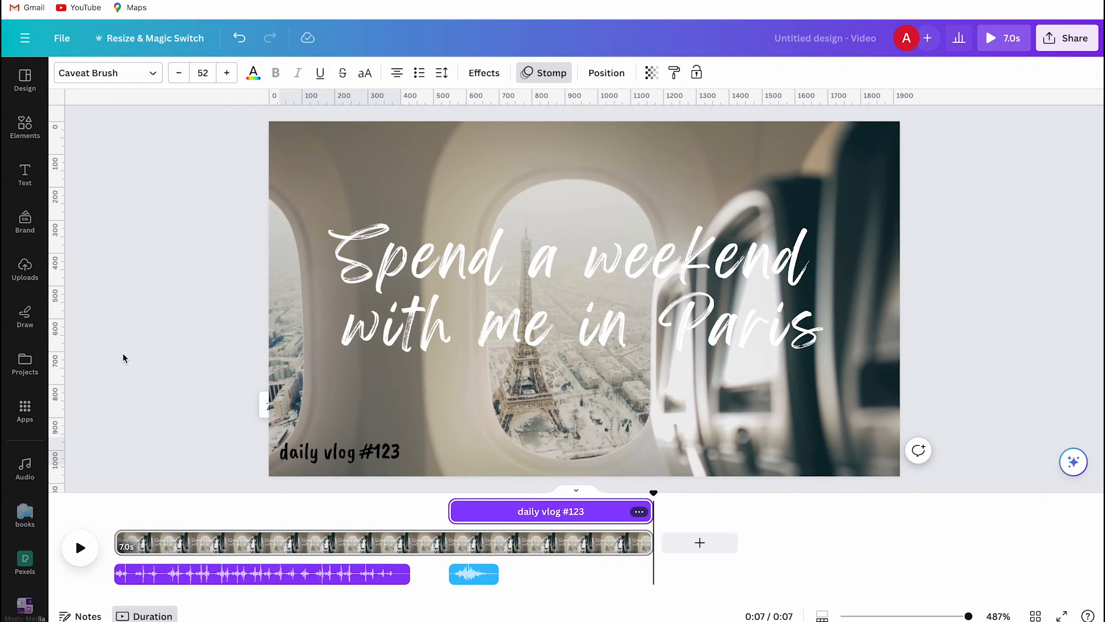
# - Add the uploaded "fairy dust sound effect.mp3" to the timeline and trim it to its audible 0.9 s
pyautogui.click(20, 273)
pyautogui.click(164, 361)
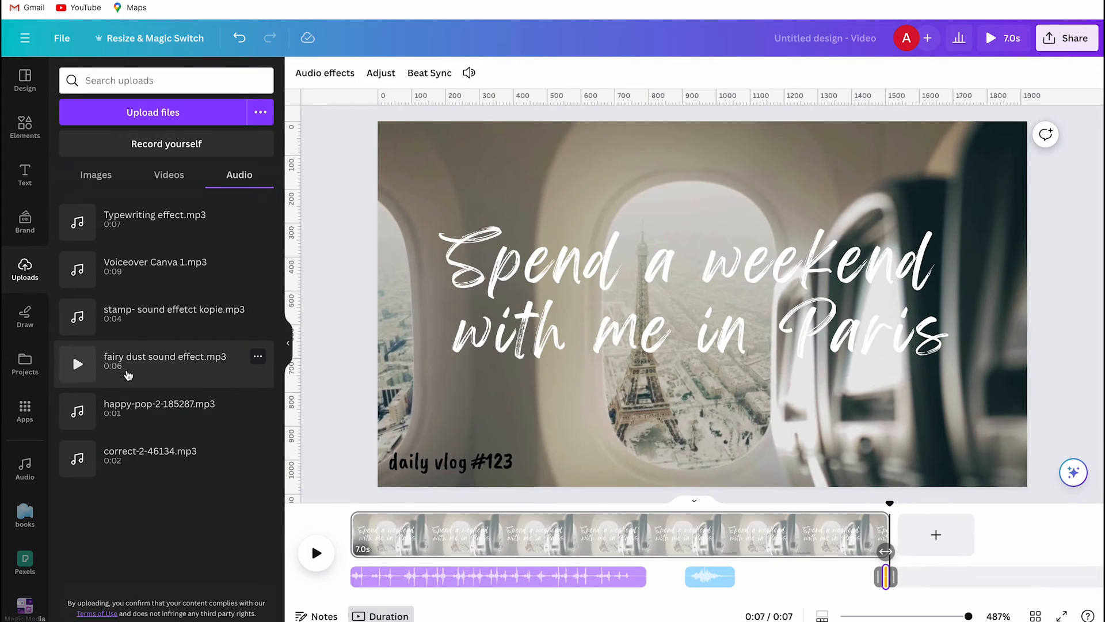
pyautogui.click(284, 347)
pyautogui.moveTo(645, 576); pyautogui.dragTo(454, 577)
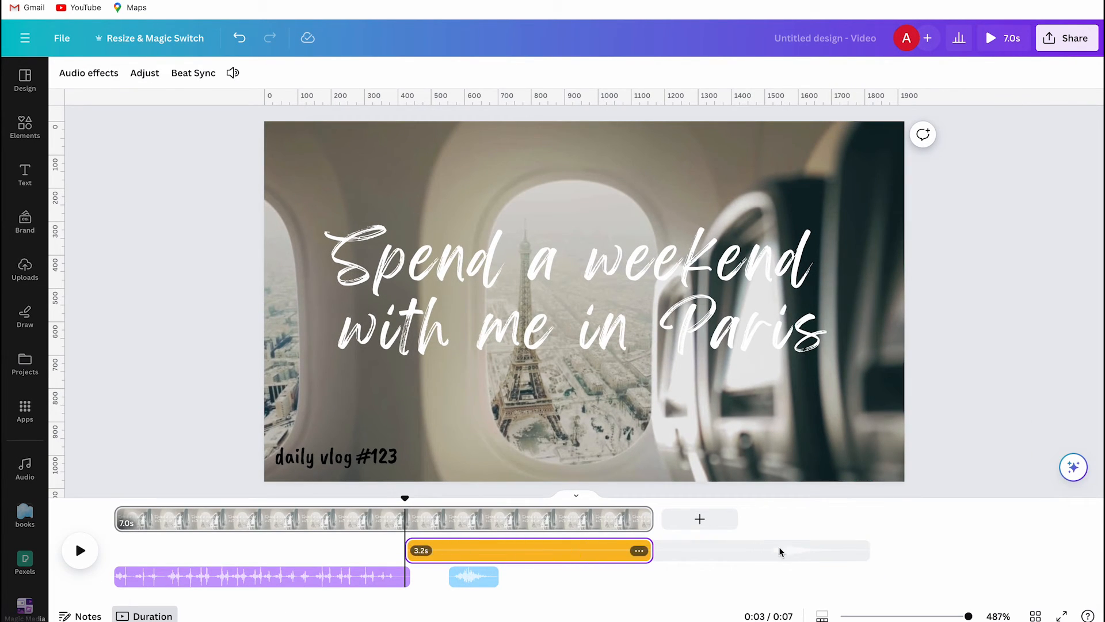
pyautogui.moveTo(590, 553); pyautogui.dragTo(350, 550)
pyautogui.moveTo(174, 551); pyautogui.dragTo(519, 554)
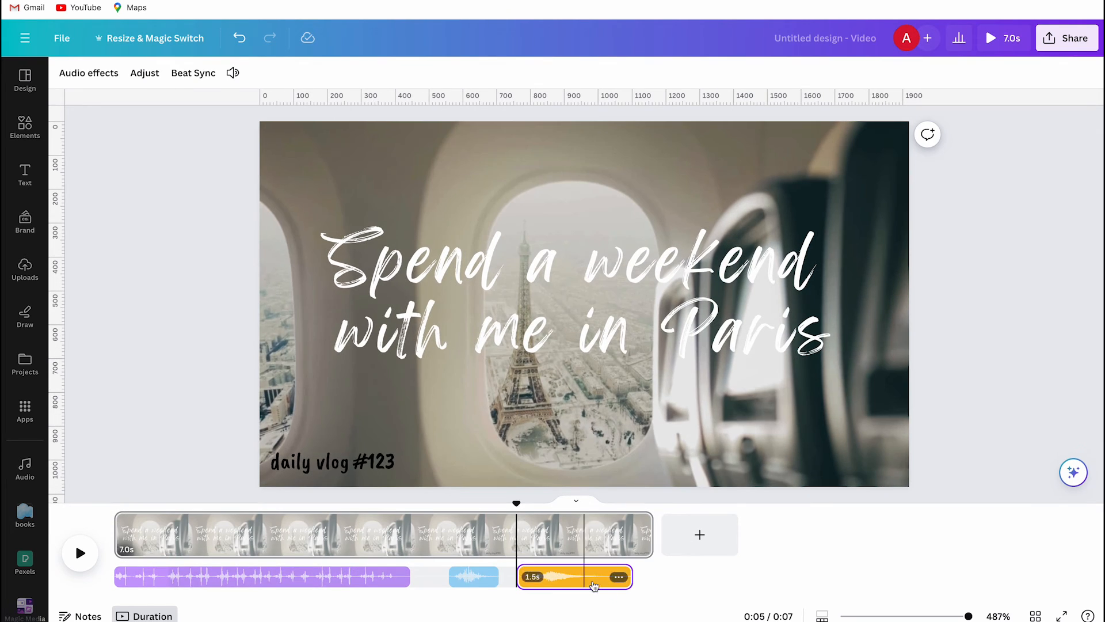
pyautogui.moveTo(628, 577); pyautogui.dragTo(442, 553)
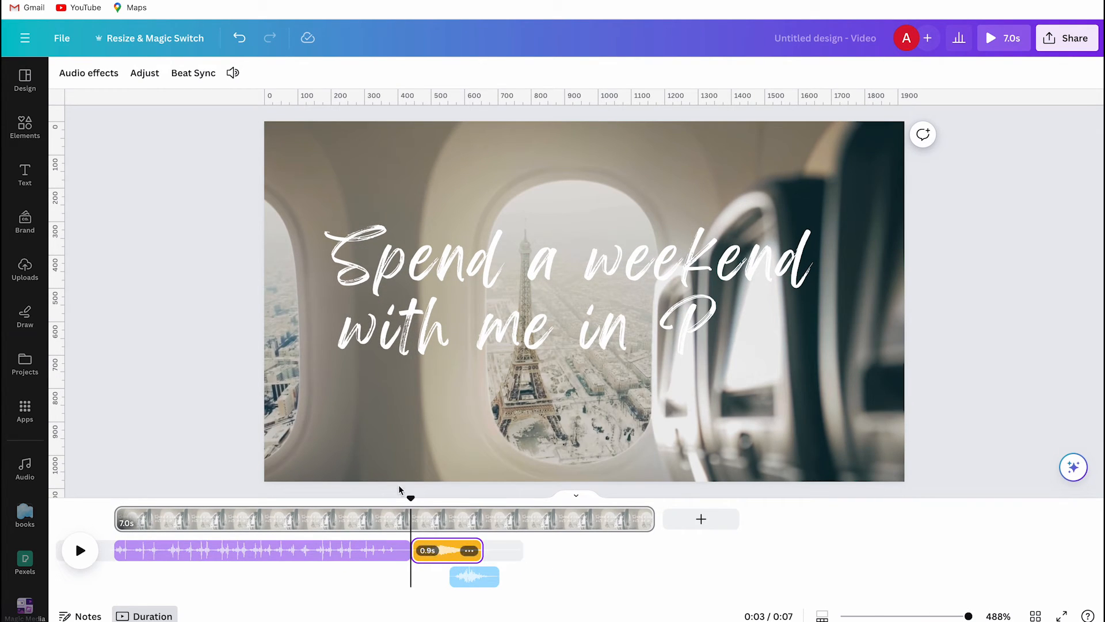
# - Move the fairy dust sound to start just before the word "Paris" appears, and play the whole video from the beginning
pyautogui.moveTo(412, 499)
pyautogui.mouseDown()
pyautogui.moveTo(276, 499)
pyautogui.moveTo(412, 500)
pyautogui.moveTo(398, 501)
pyautogui.mouseUp()
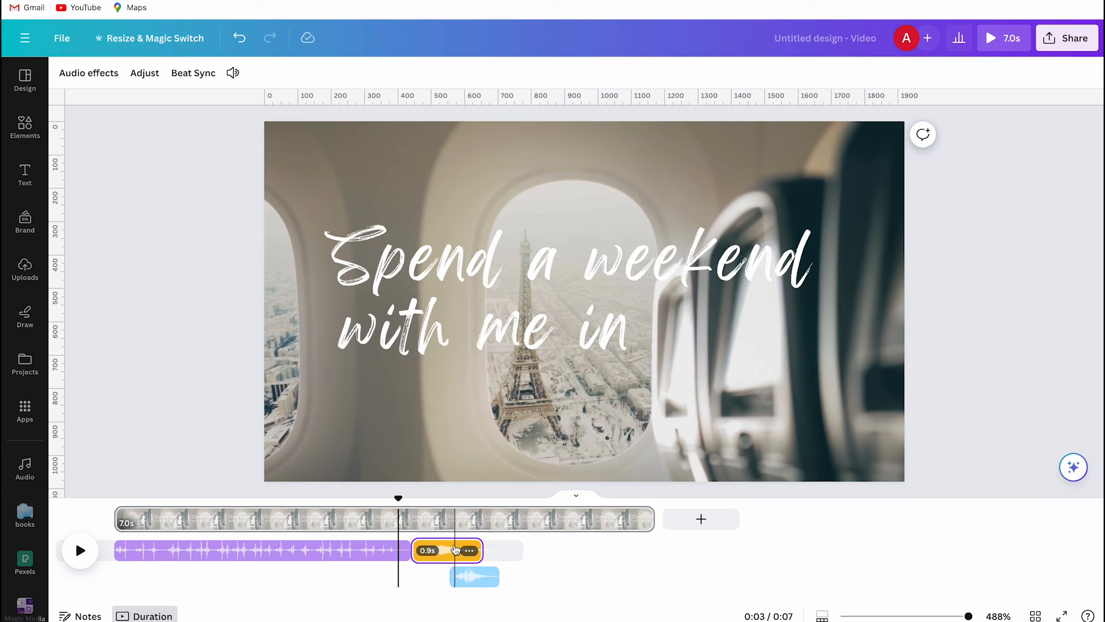
pyautogui.moveTo(455, 550); pyautogui.dragTo(436, 558)
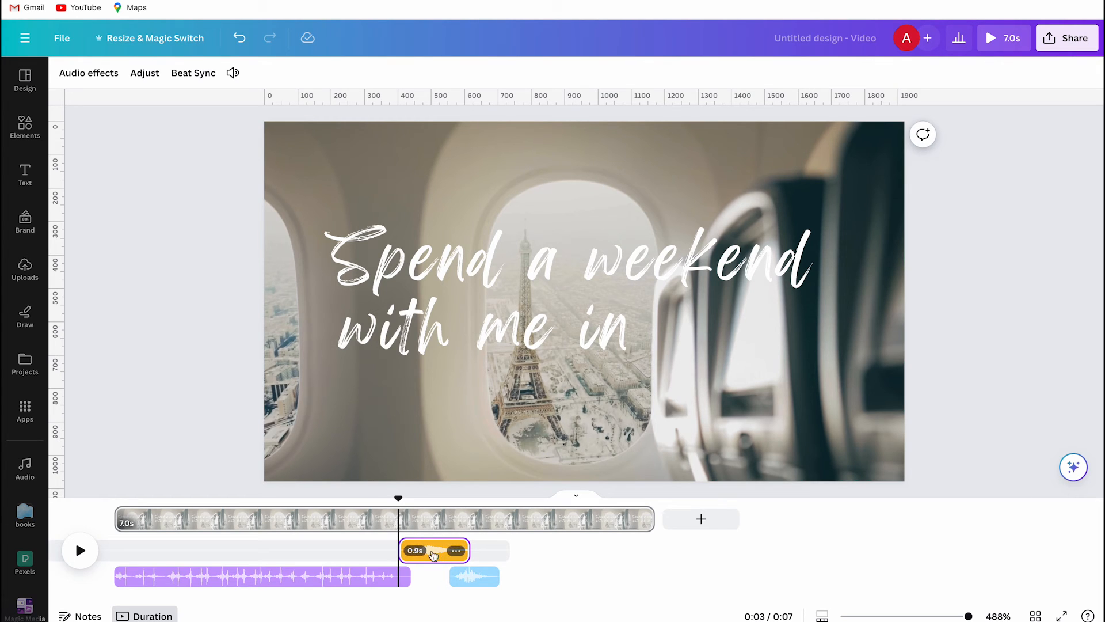
pyautogui.moveTo(398, 499); pyautogui.dragTo(78, 530)
pyautogui.click(80, 550)
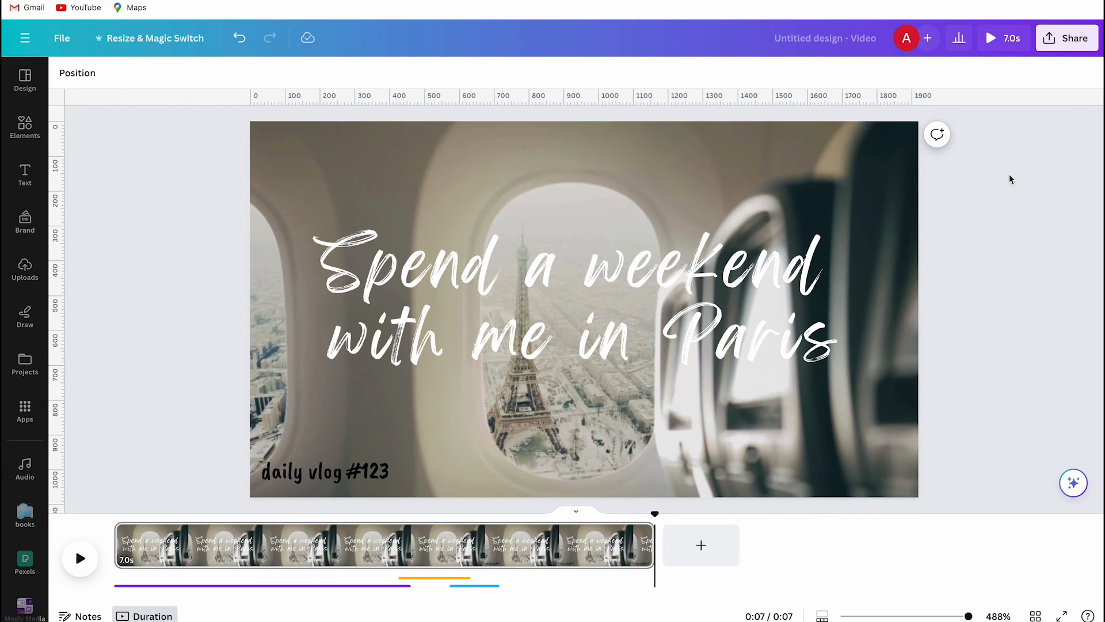
# - Download the design as an MP4 video with the quality set to 4K (UHD)
pyautogui.click(1067, 38)
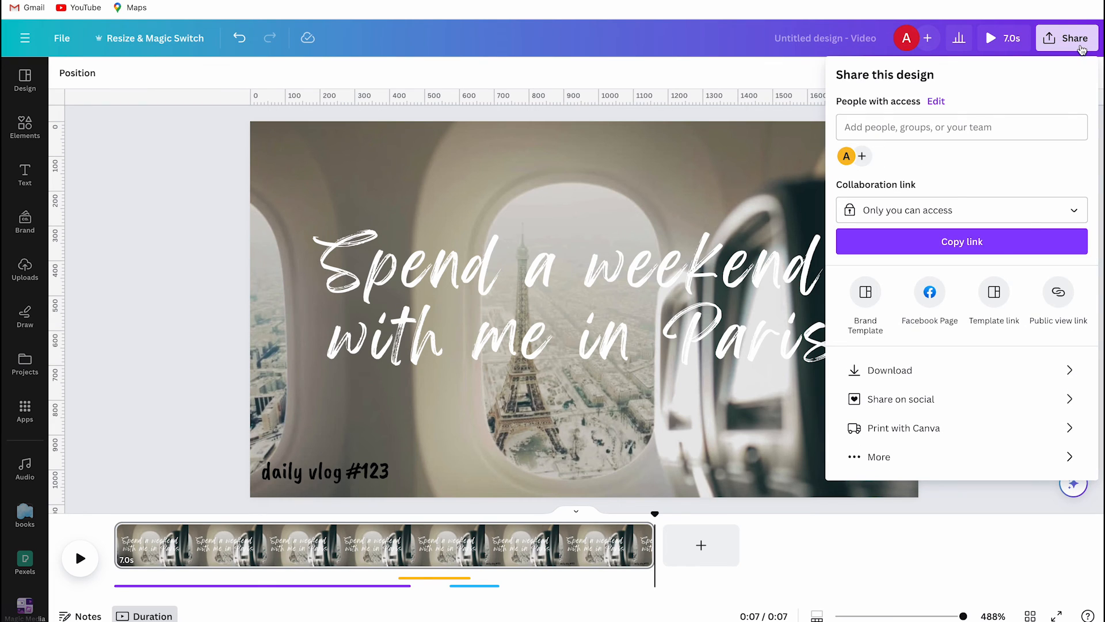
pyautogui.click(1008, 382)
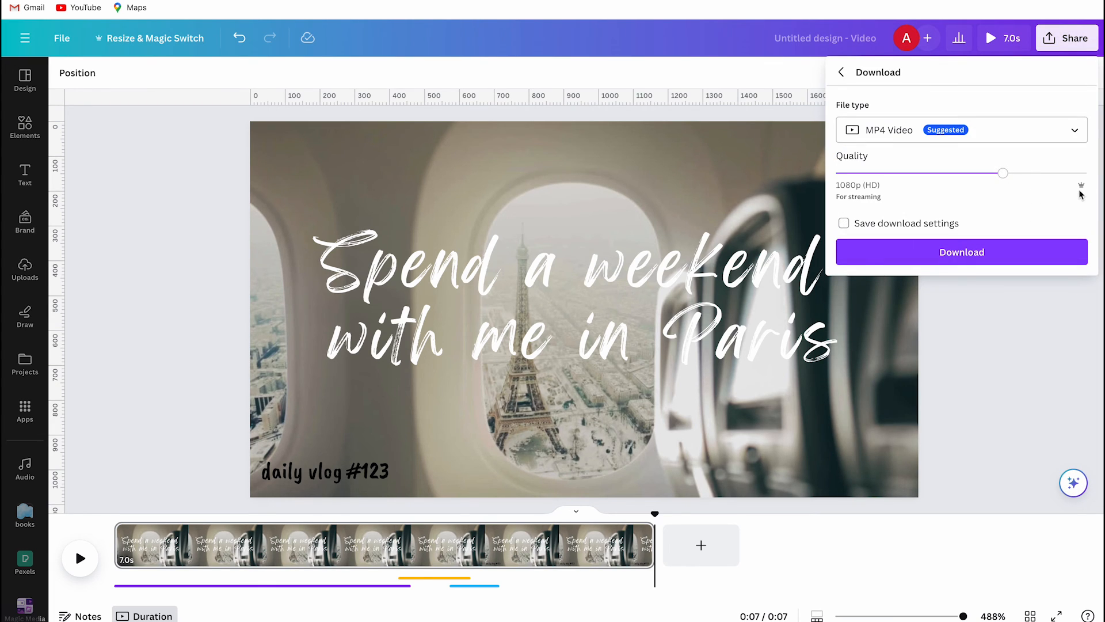
pyautogui.moveTo(1004, 174); pyautogui.dragTo(1088, 174)
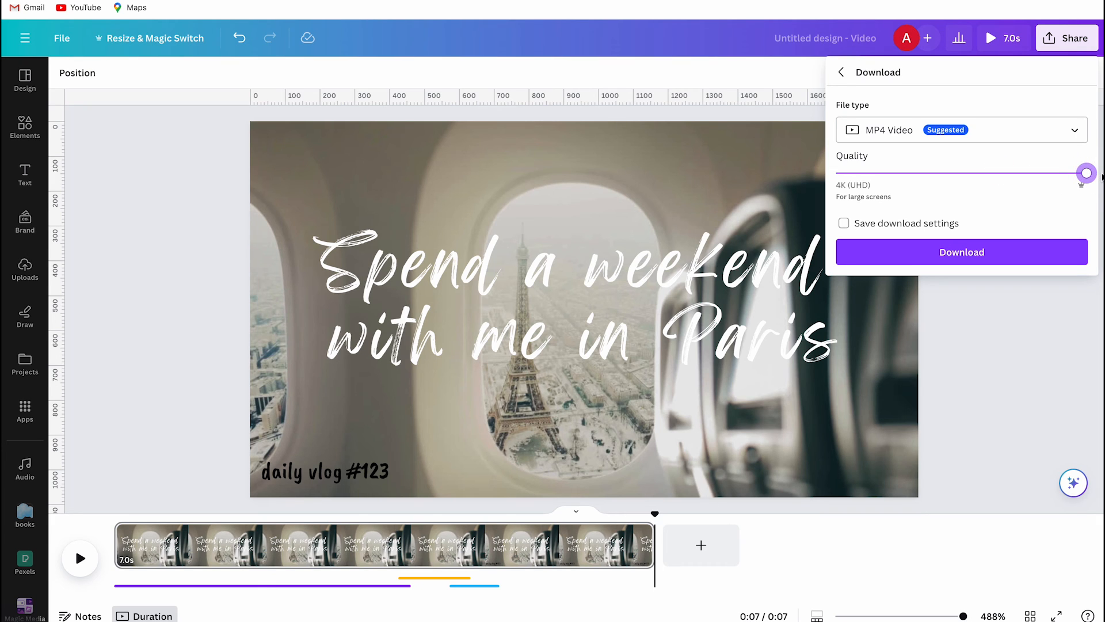
pyautogui.click(1006, 257)
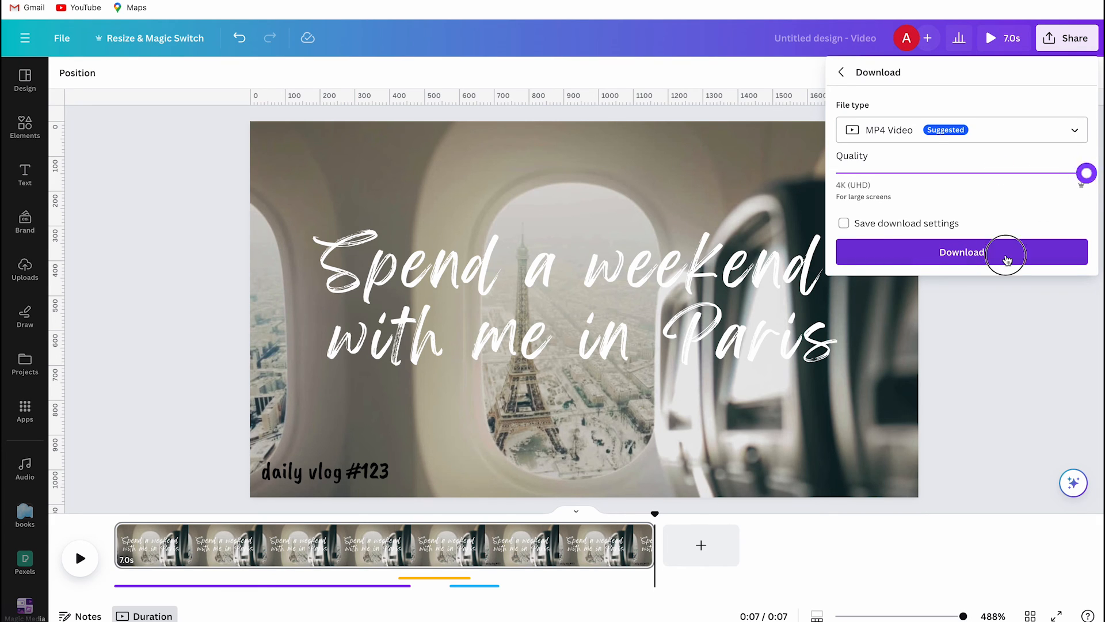